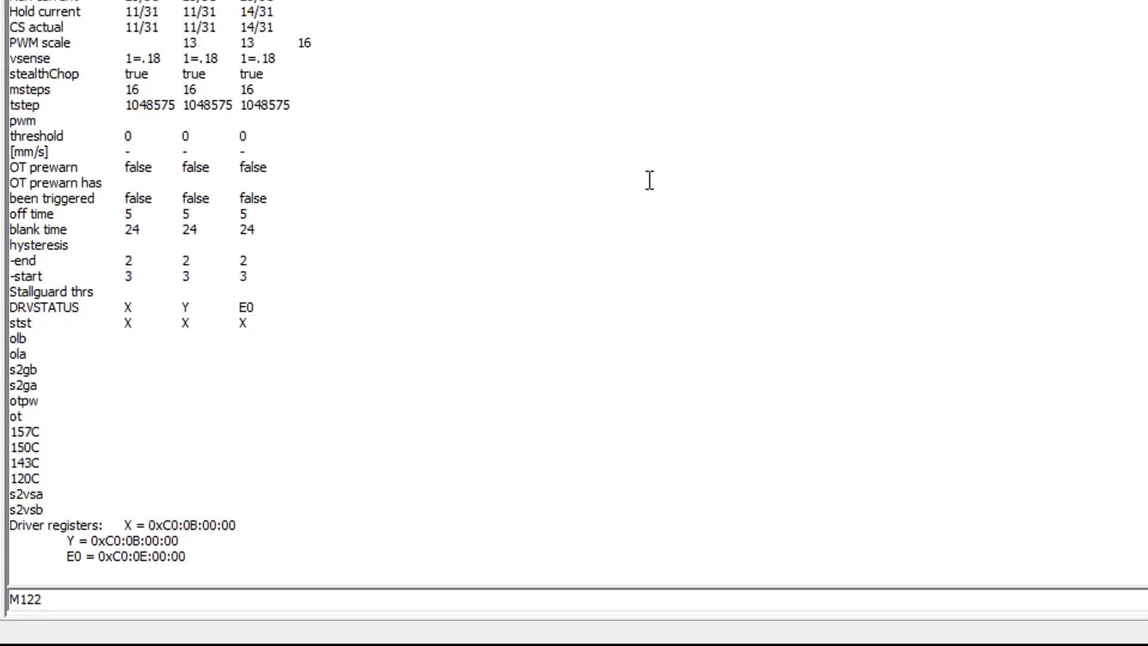
drag(147, 524, 206, 557)
click(205, 556)
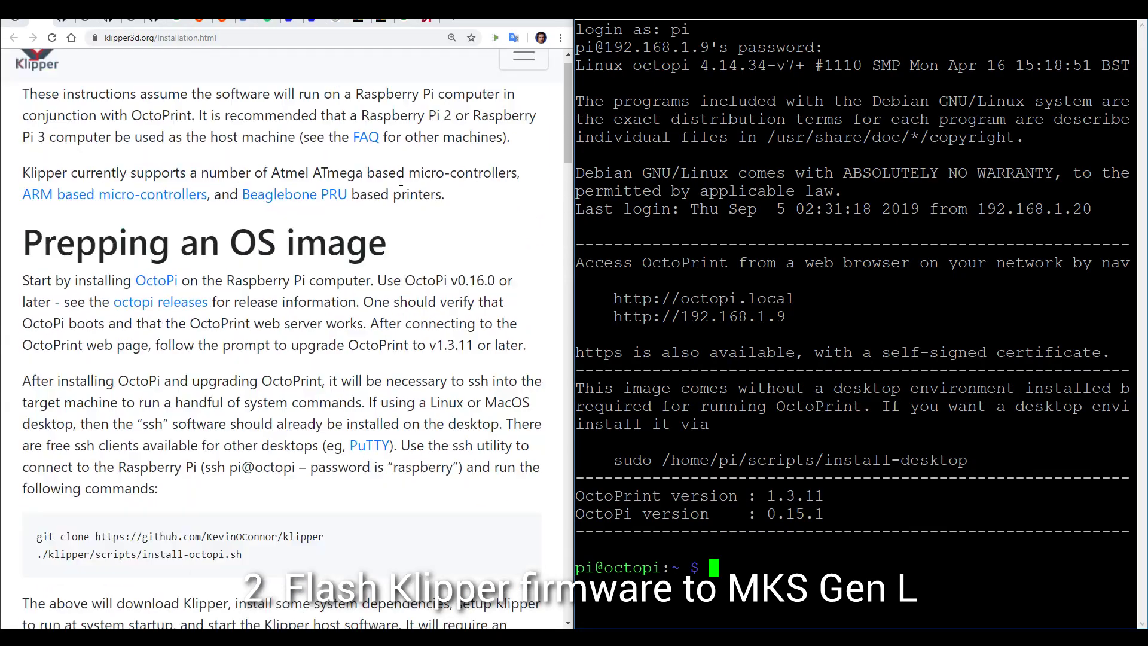
Change into the ~/klipper/ folder in PuTTY with the guide's cd command.
scroll(400, 181, down, 5)
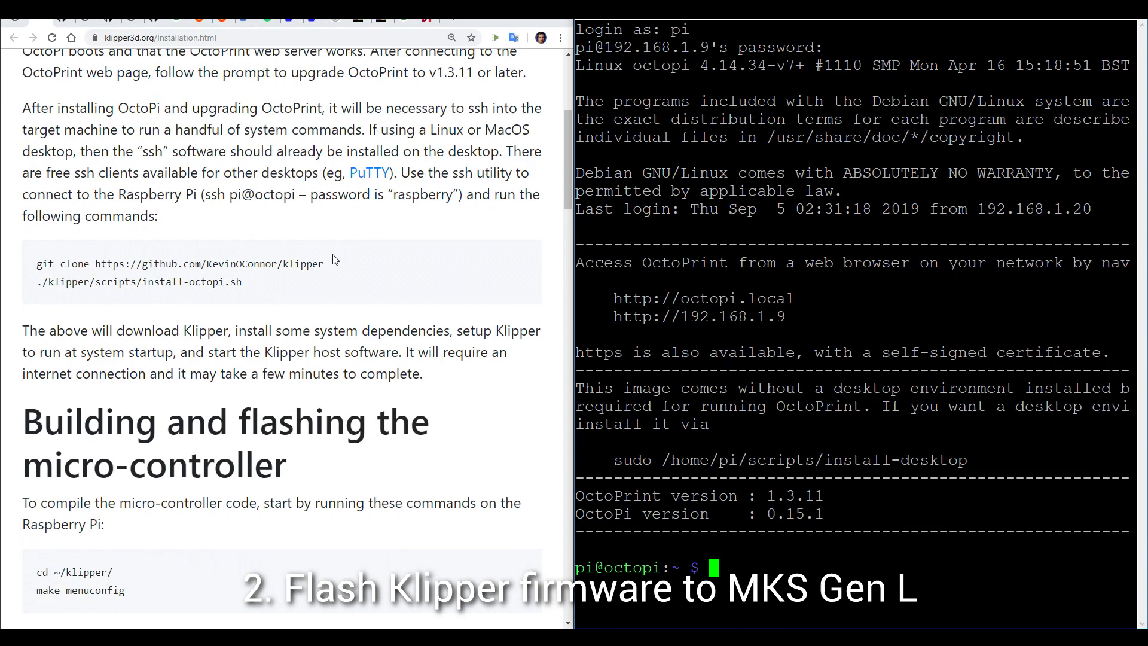
scroll(354, 278, down, 2)
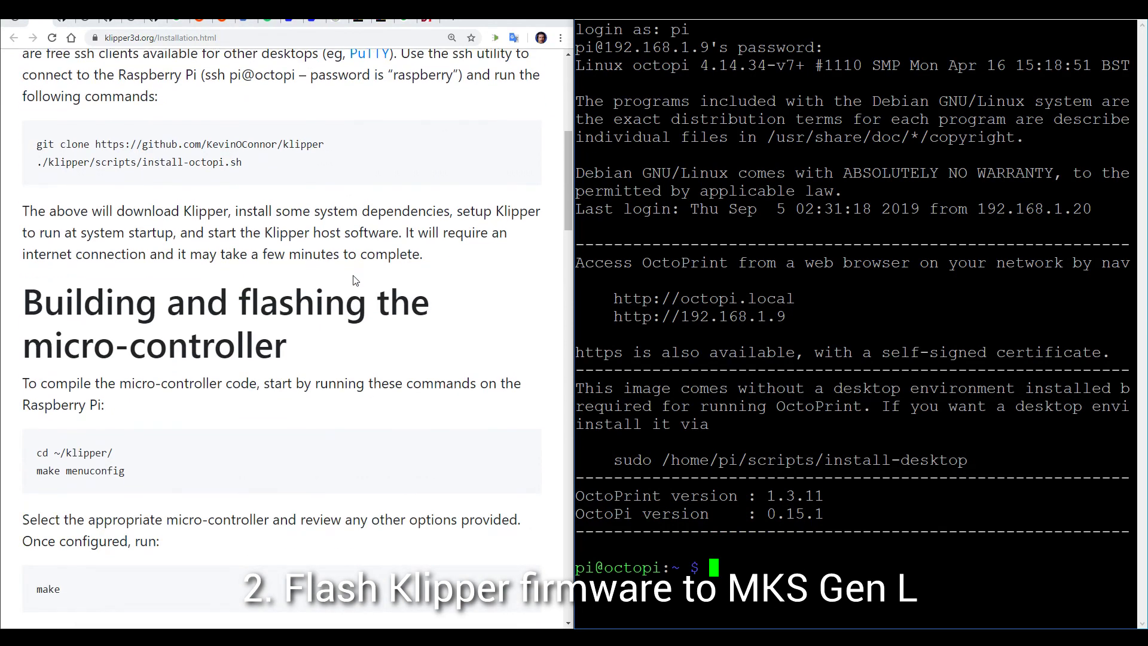
scroll(394, 276, down, 3)
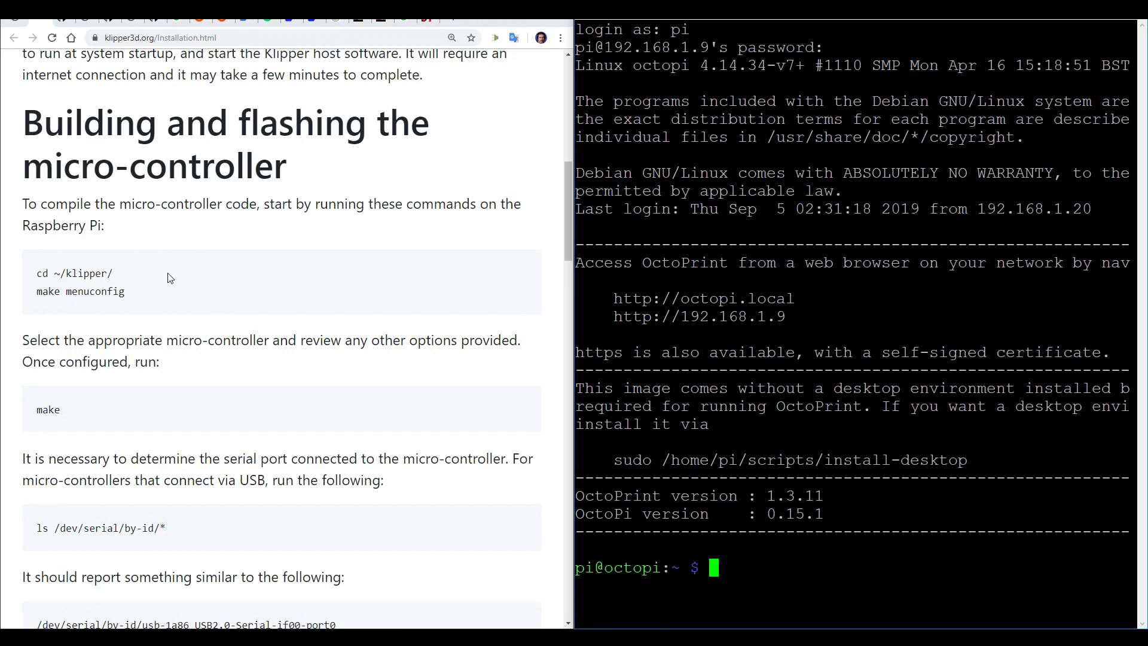
triple_click(117, 274)
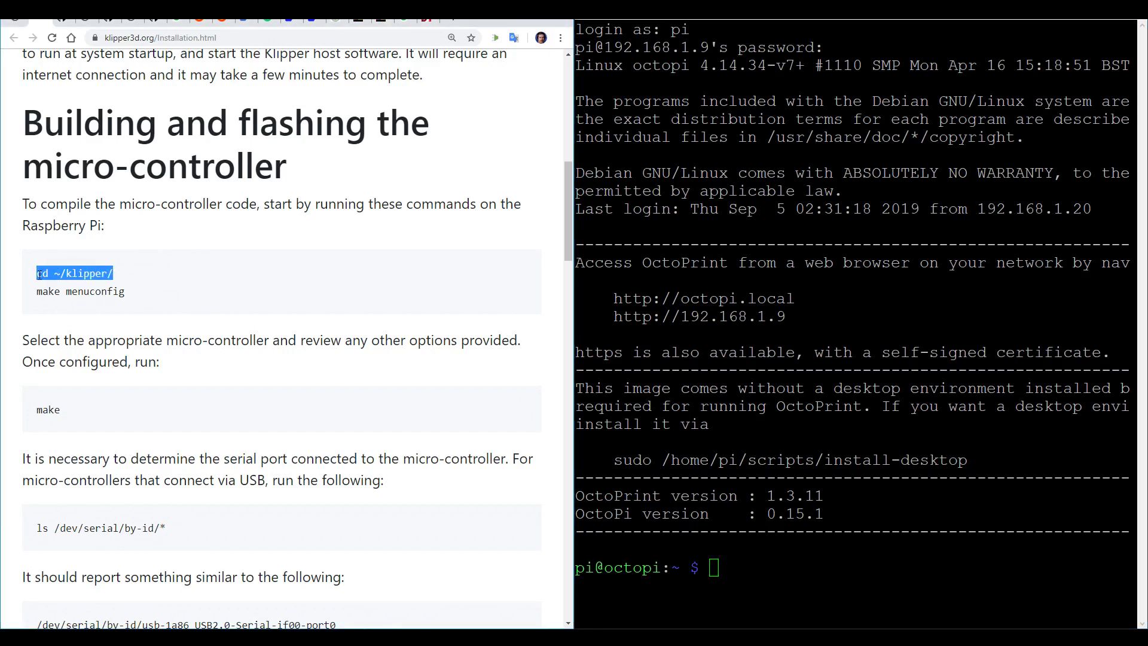
key(ctrl+c)
key(alt+Tab)
key(shift+Insert)
key(Return)
Run make menuconfig to bring up the Klipper firmware configuration menu.
triple_click(153, 298)
key(ctrl+c)
key(alt+Tab)
key(shift+Insert)
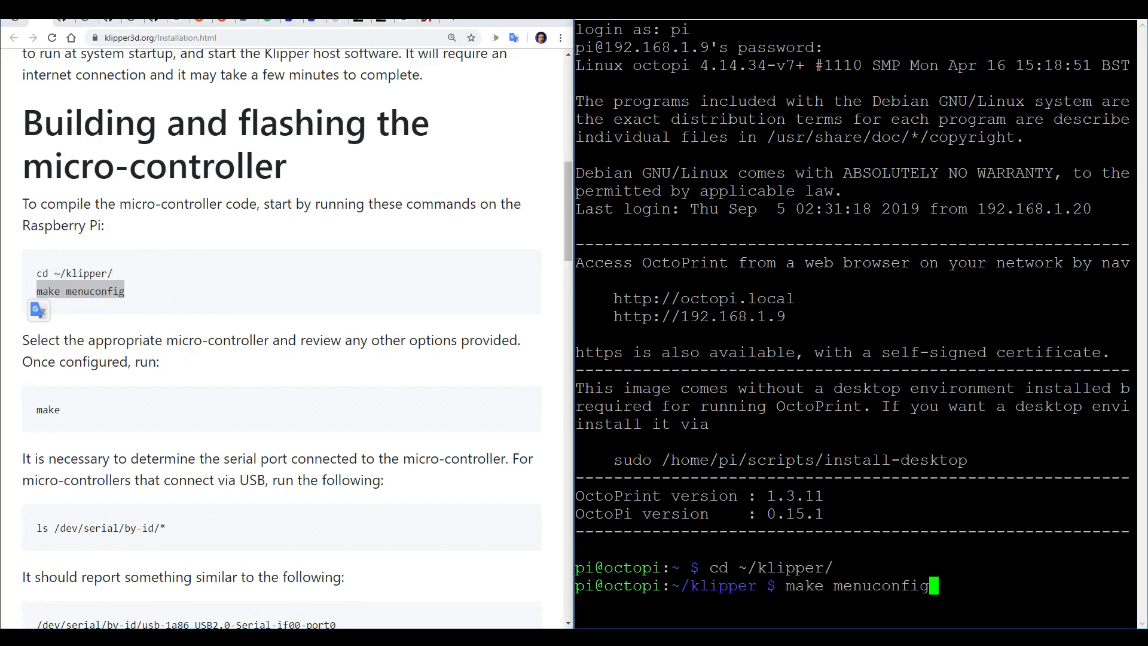
key(Return)
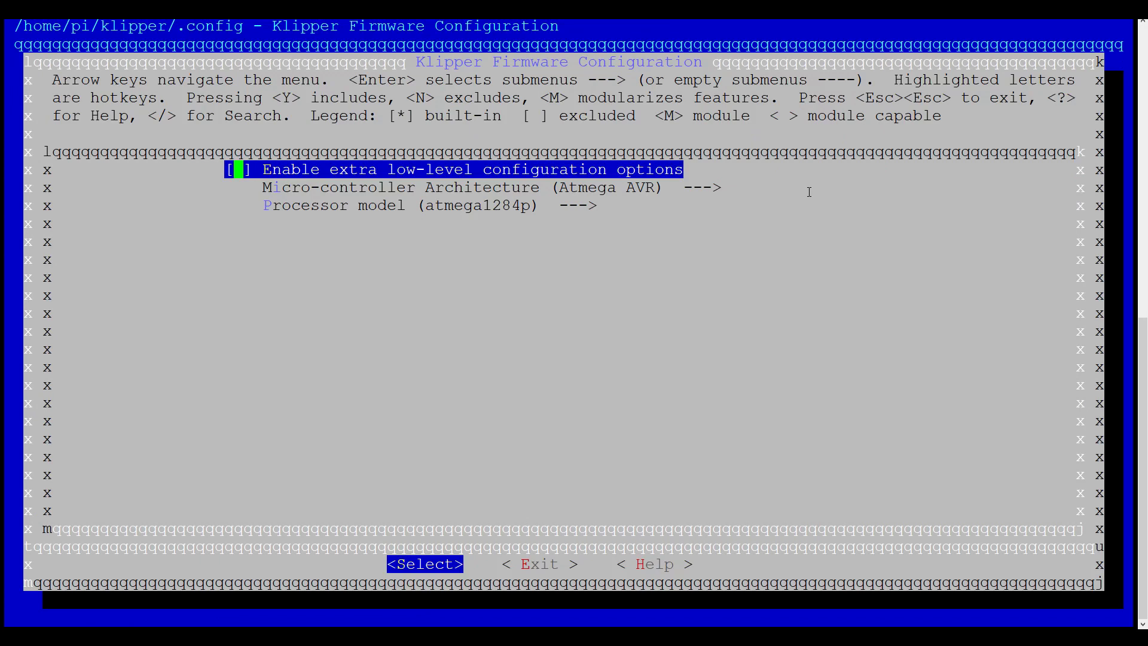
Set the processor model to atmega2560, then exit menuconfig and save the configuration.
key(Down)
key(Down)
key(Return)
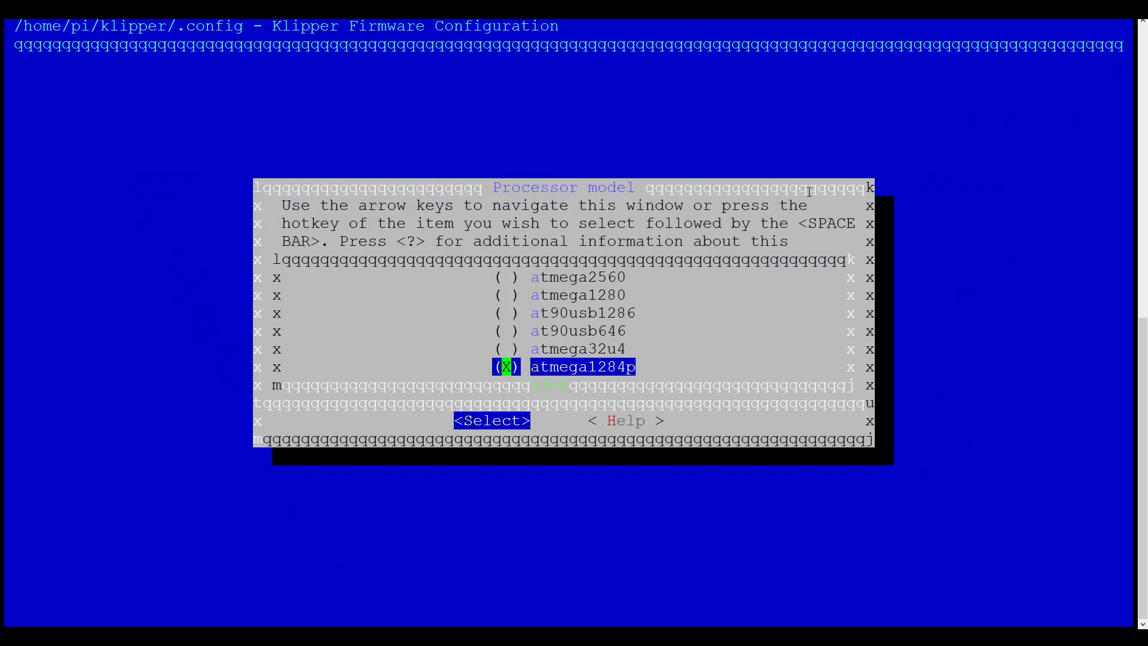
key(Up)
key(Up)
key(Up)
key(Up)
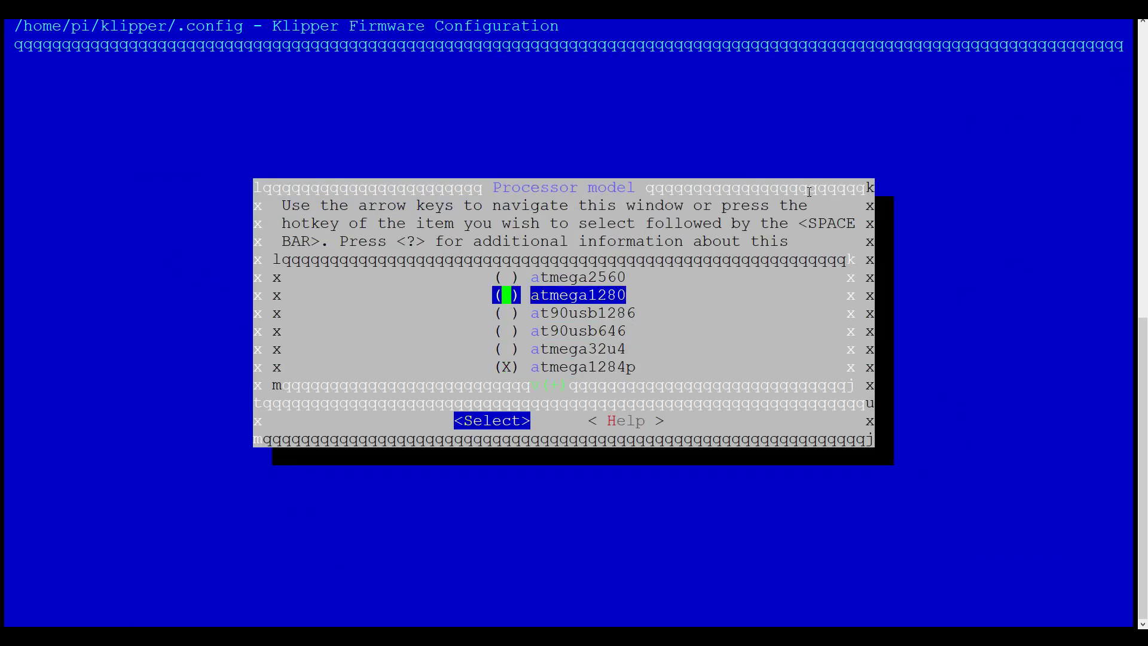
key(Up)
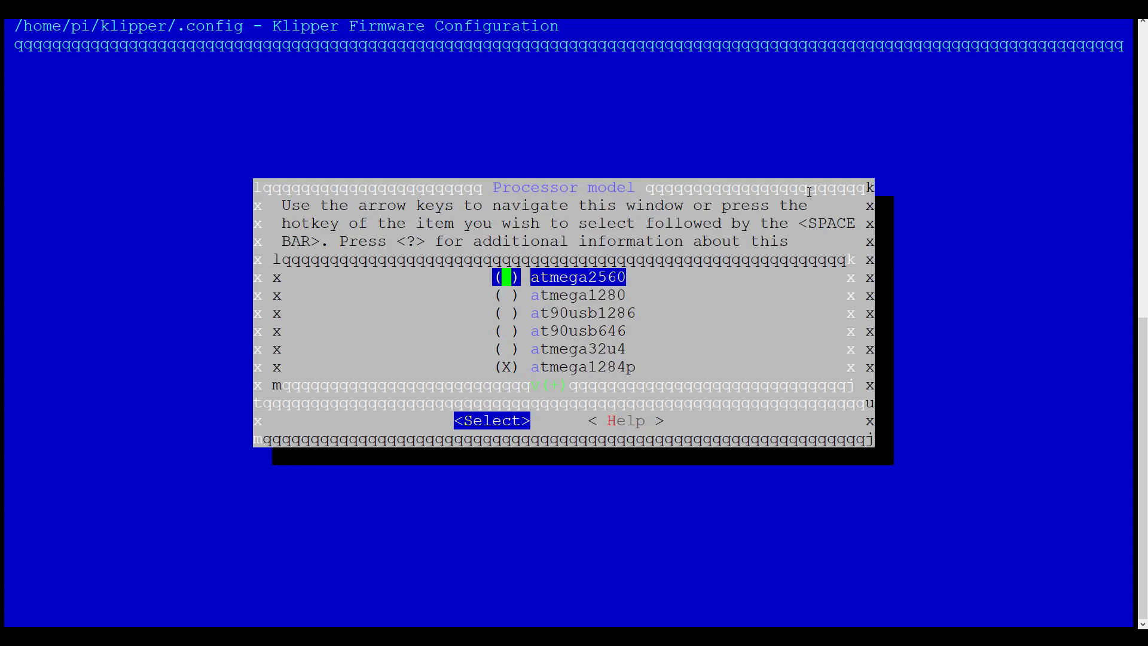
key(Return)
key(Right)
key(Return)
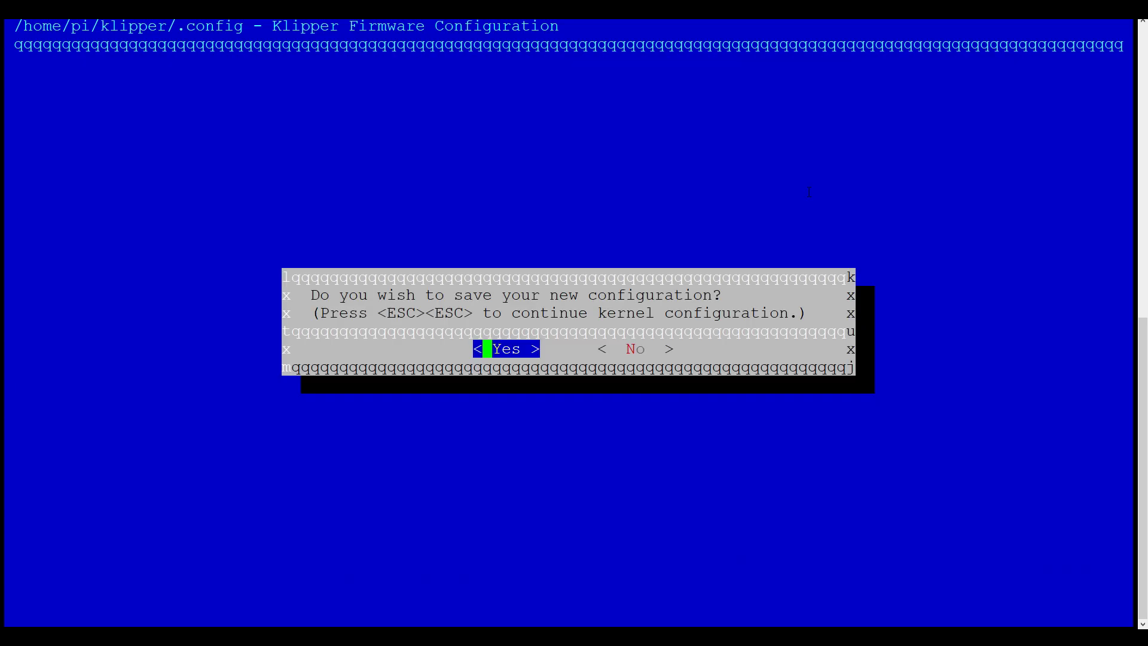
key(Return)
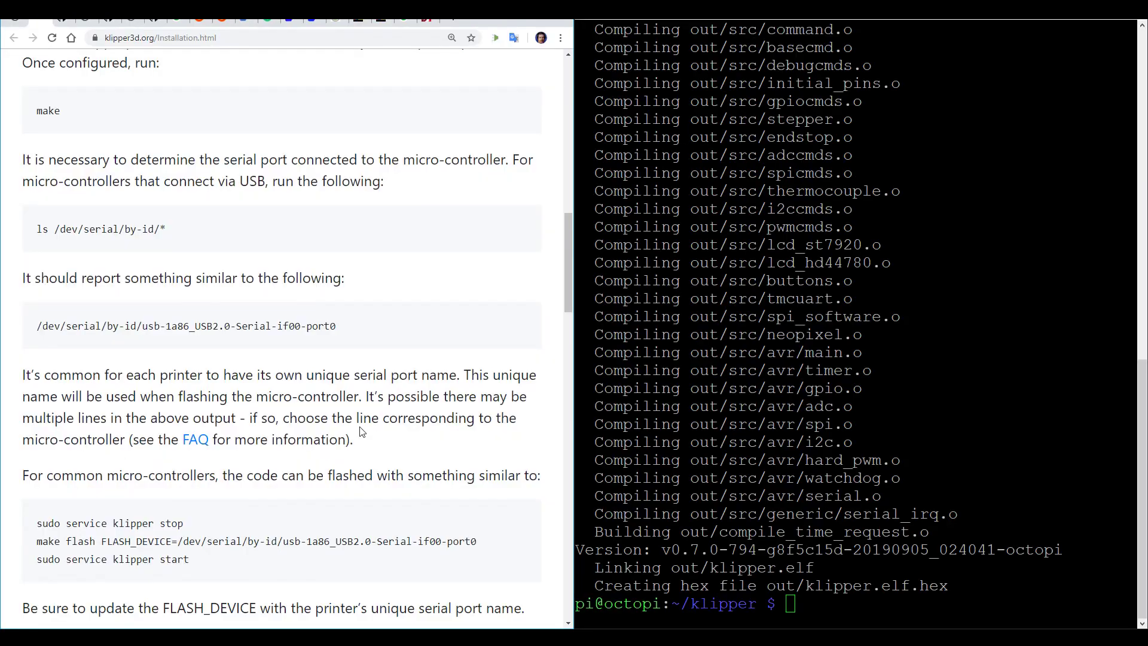
Run ls /dev/serial/by-id/* to find the board's serial port.
drag(162, 229, 36, 229)
key(ctrl+c)
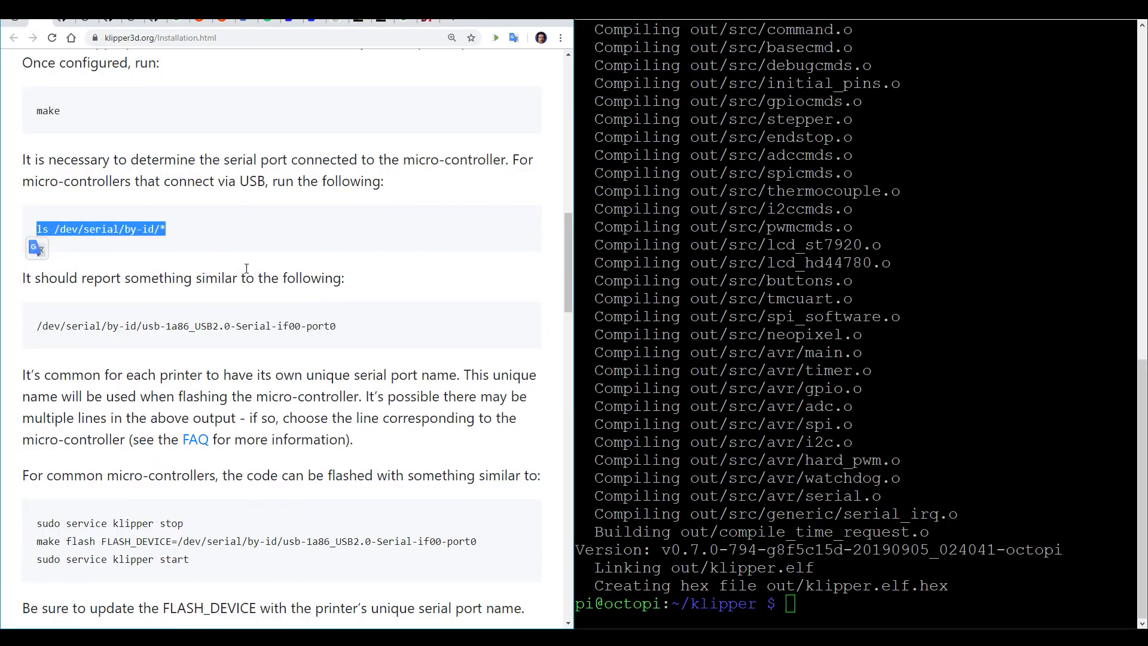
key(alt+Tab)
key(shift+Insert)
key(Return)
Stop the Klipper service with sudo service klipper stop before flashing.
scroll(437, 421, down, 4)
drag(183, 284, 37, 284)
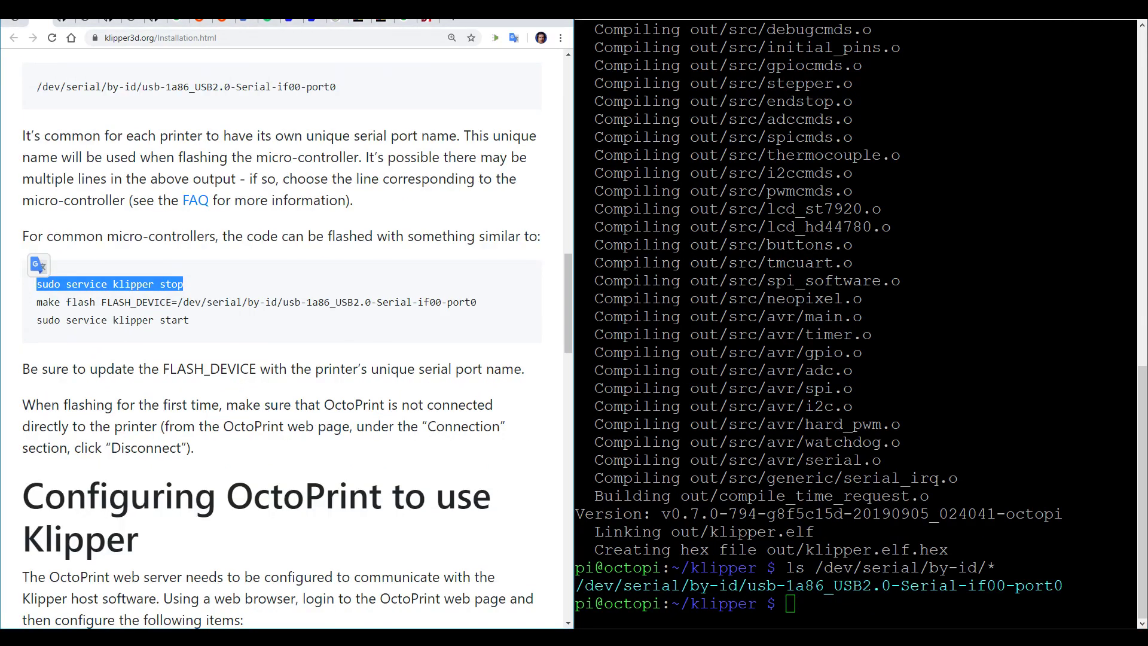
key(ctrl+c)
key(alt+Tab)
key(shift+Insert)
key(Return)
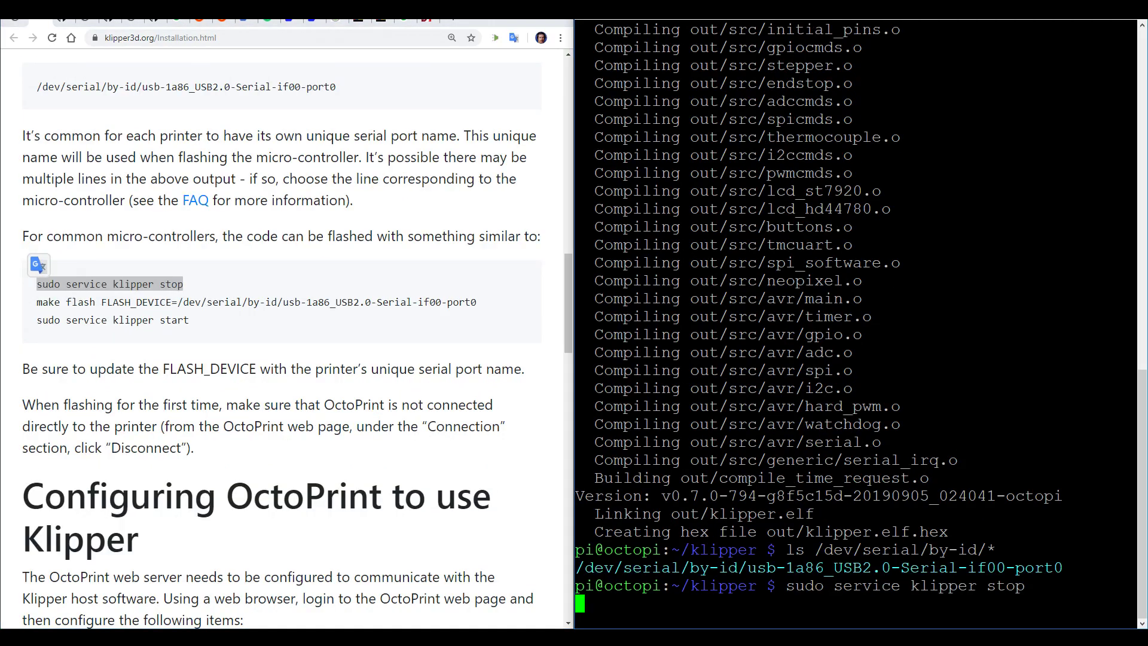
Flash the firmware with make flash FLASH_DEVICE= set to the board's serial device path.
drag(38, 302, 178, 305)
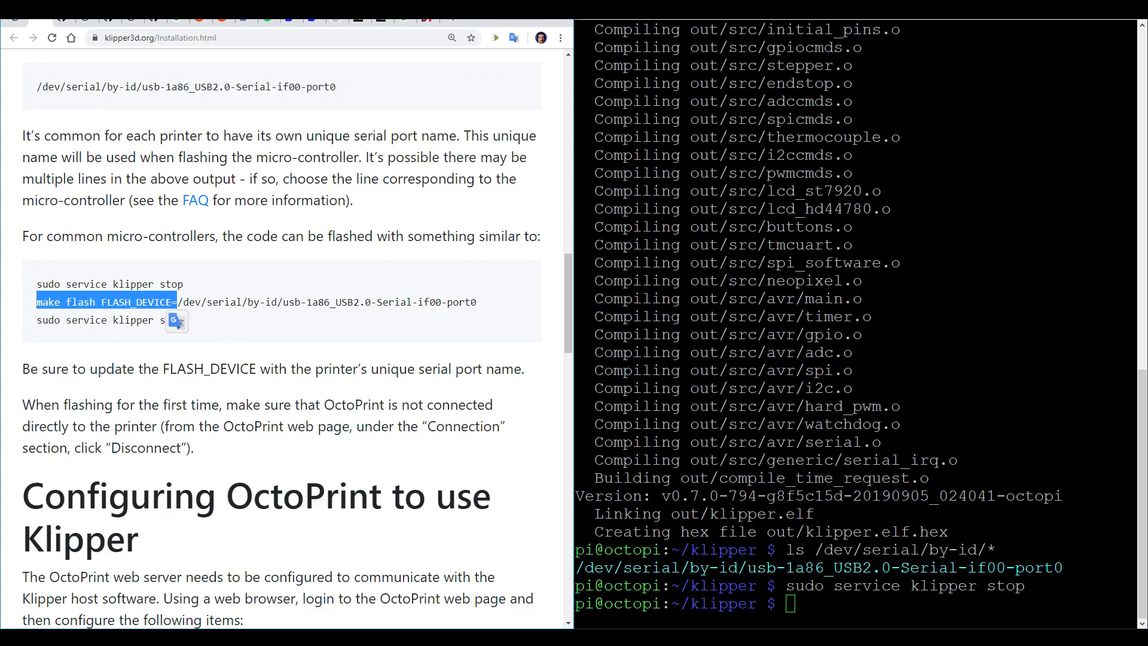
key(ctrl+c)
key(alt+Tab)
key(shift+Insert)
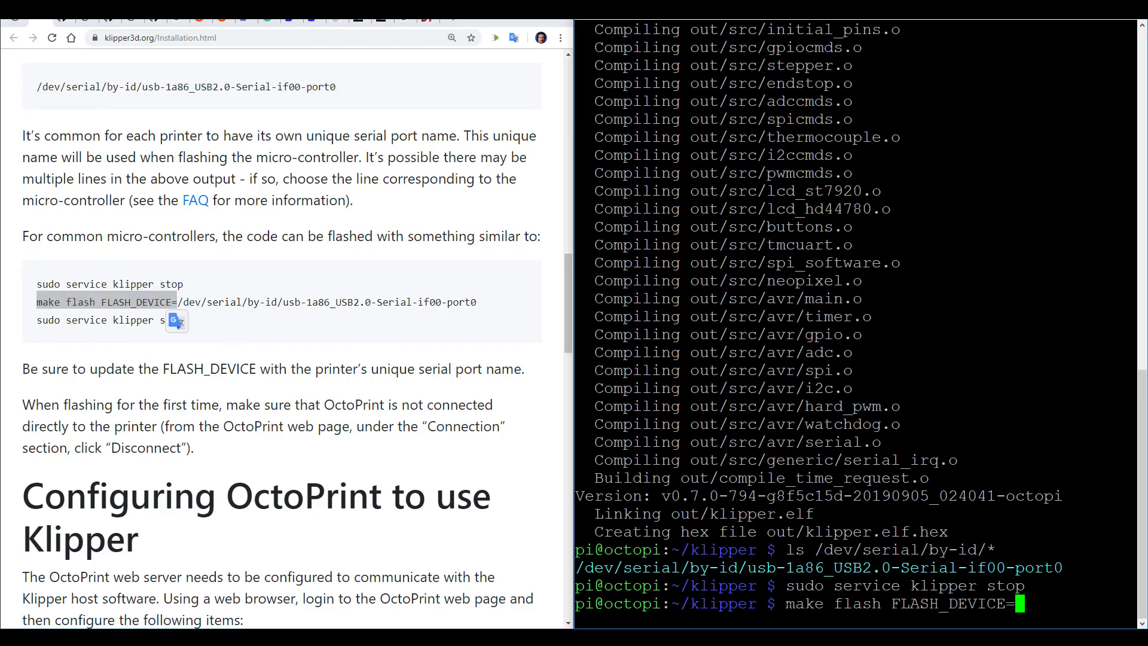
drag(575, 567, 1057, 568)
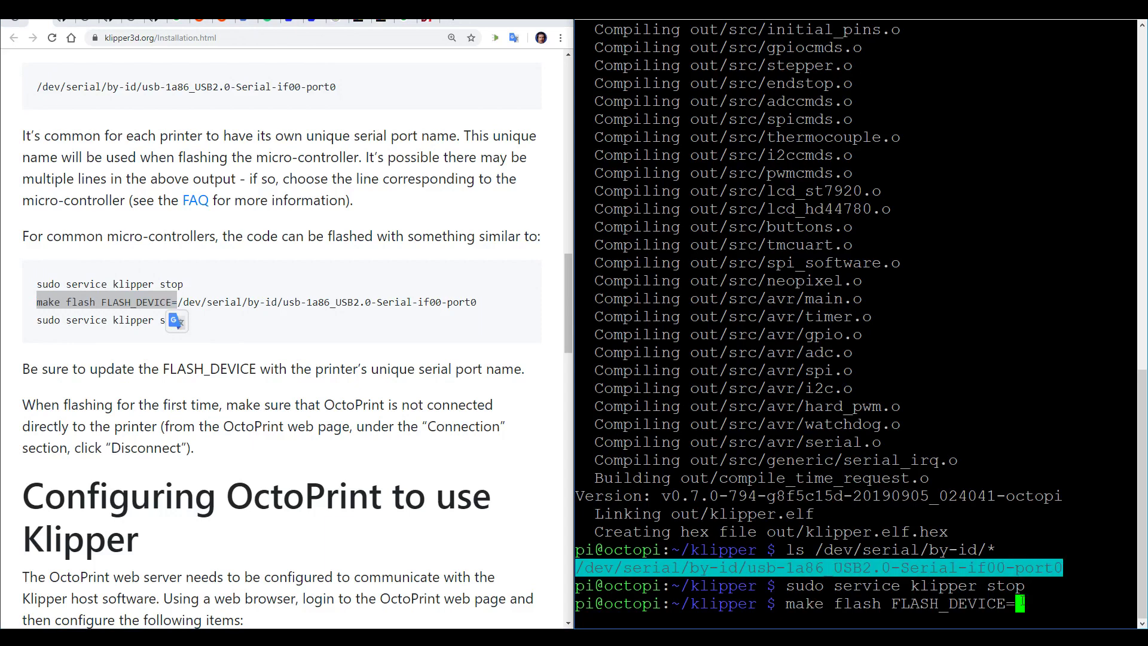
key(shift+Insert)
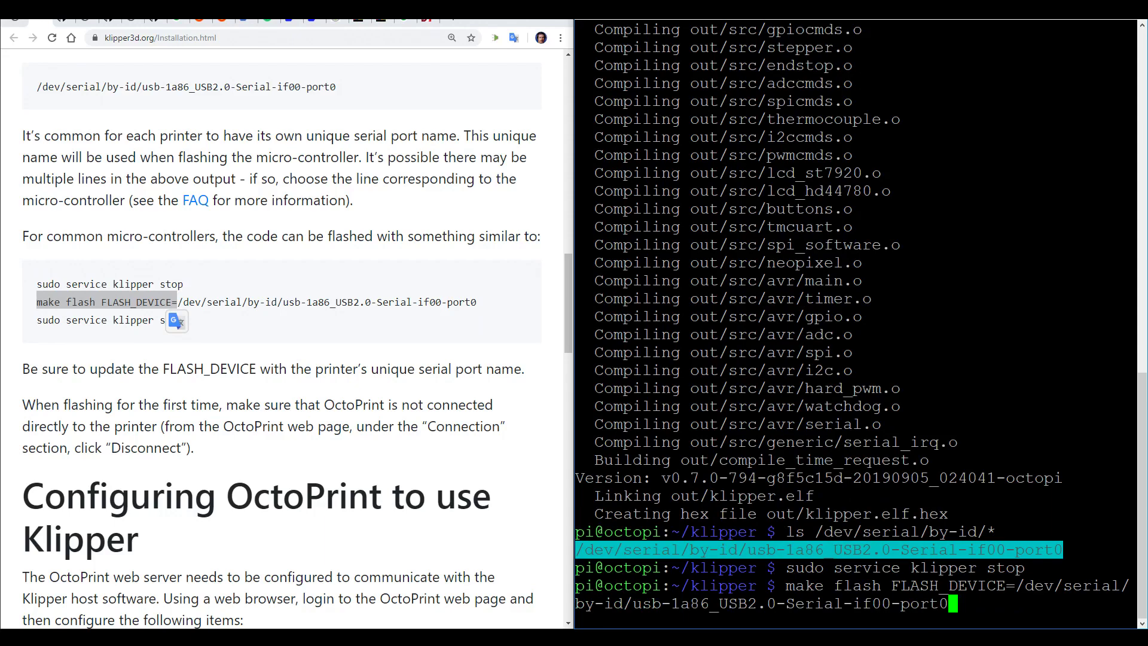
key(Return)
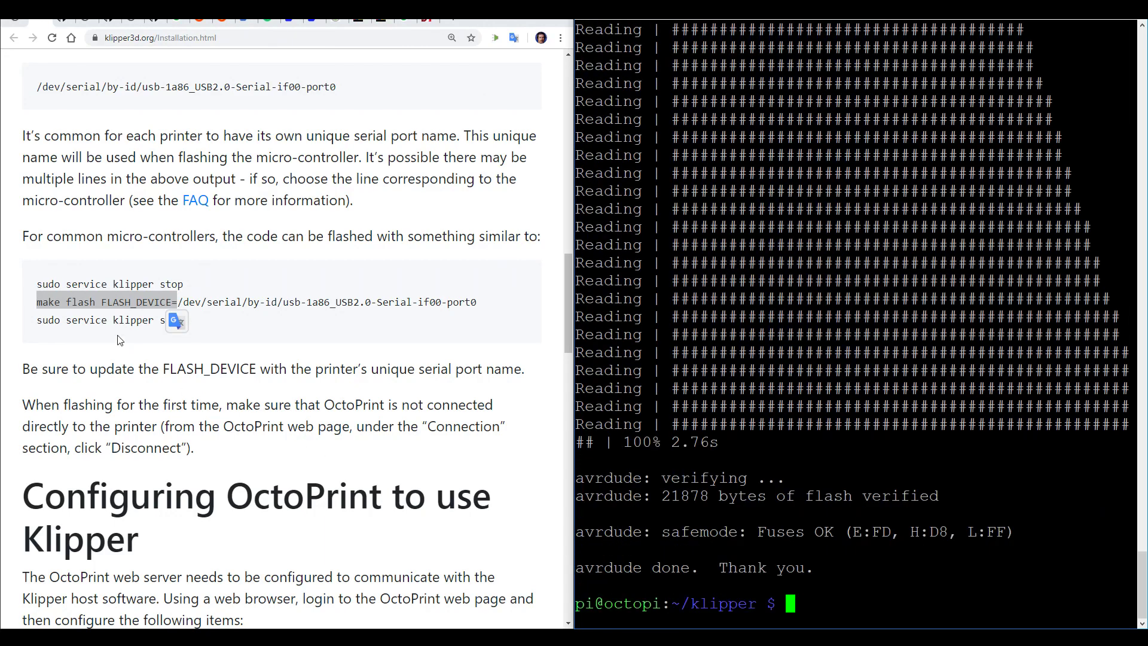
Restart the Klipper service with sudo service klipper start.
click(52, 321)
drag(37, 321, 189, 323)
right_click(1035, 603)
key(Return)
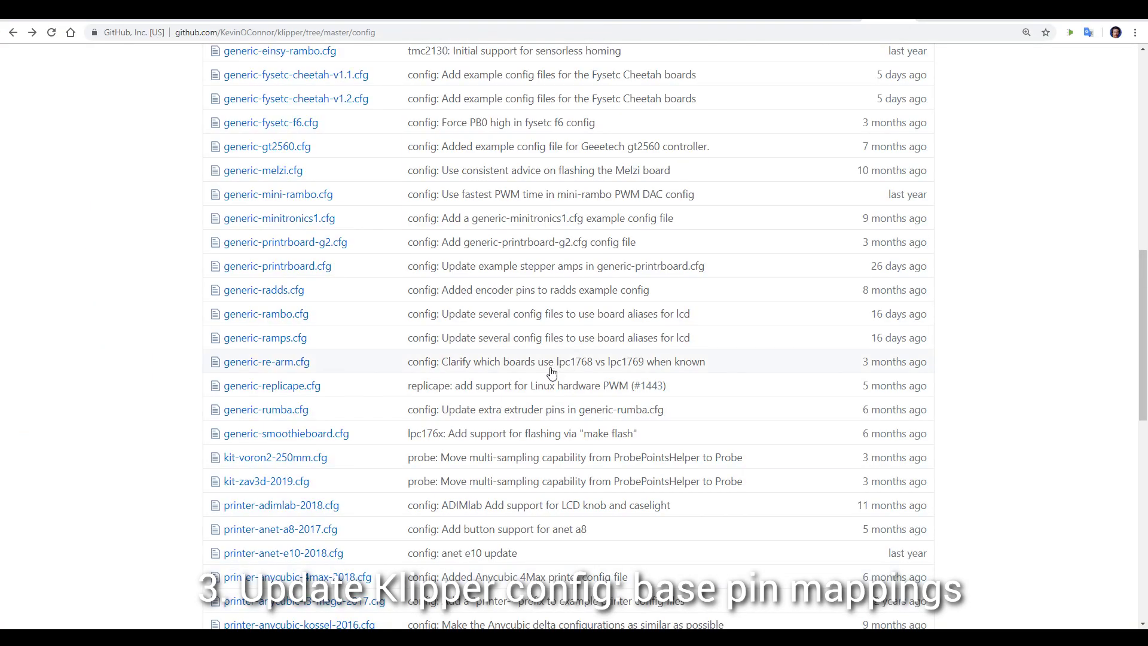
Open generic-ramps.cfg on GitHub and scroll down to its stepper_x pin settings.
click(285, 338)
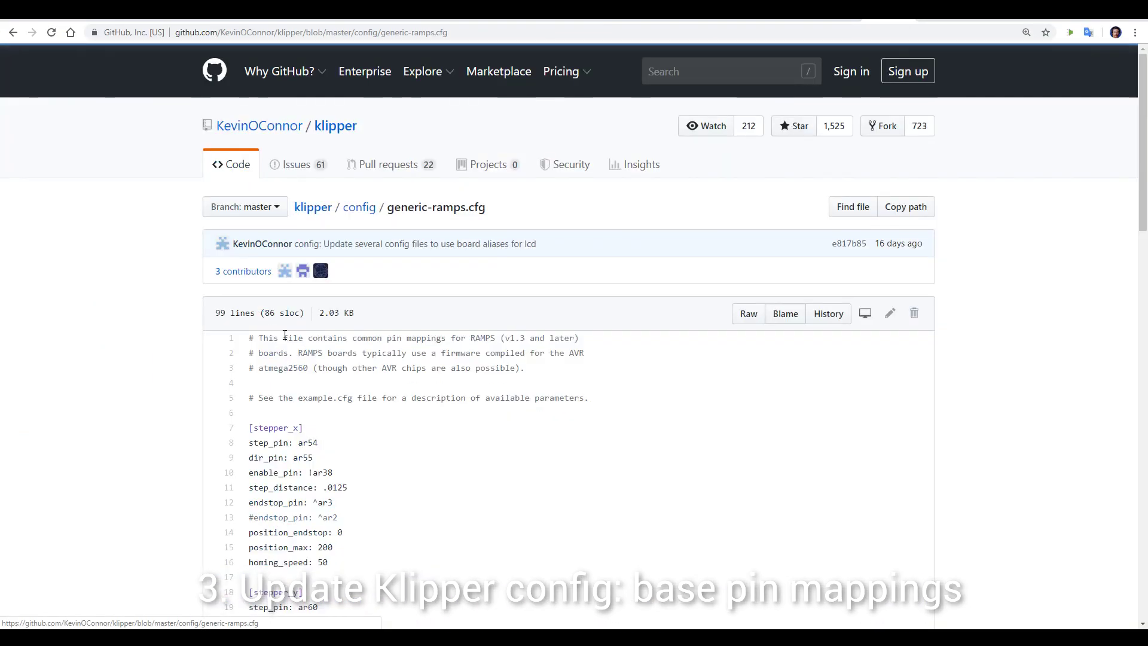
scroll(319, 289, down, 3)
drag(297, 263, 341, 382)
click(338, 321)
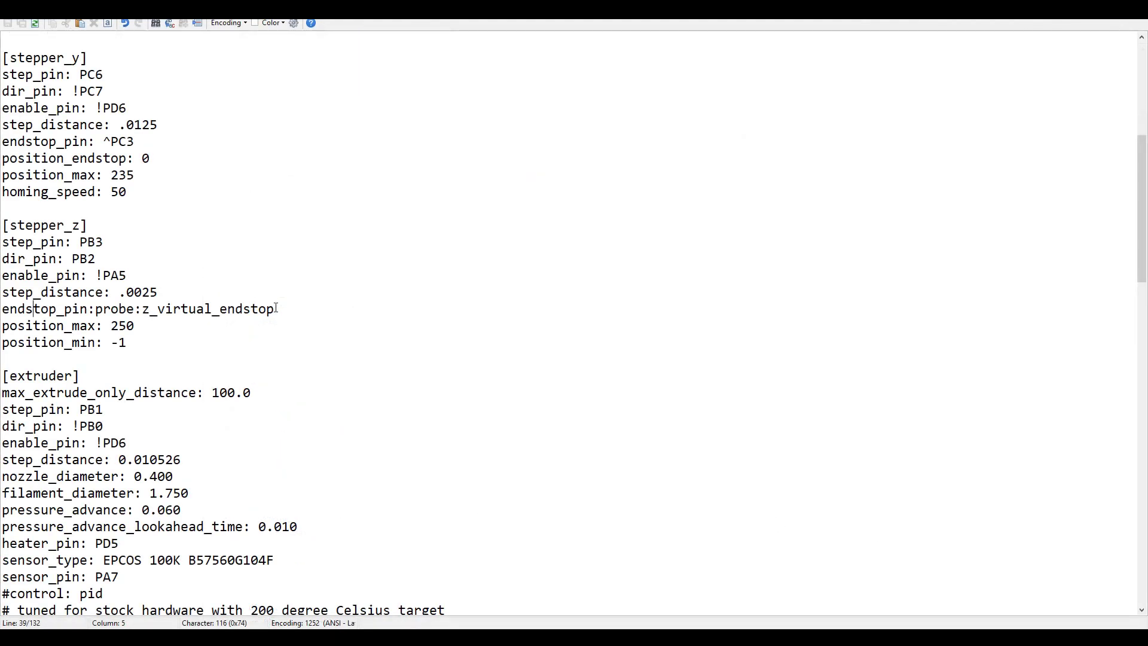
Arrange generic-ramps.cfg beside the editor and select its stepper_x pin lines for copying.
drag(275, 309, 5, 310)
scroll(4, 310, down, 3)
drag(299, 376, 2, 359)
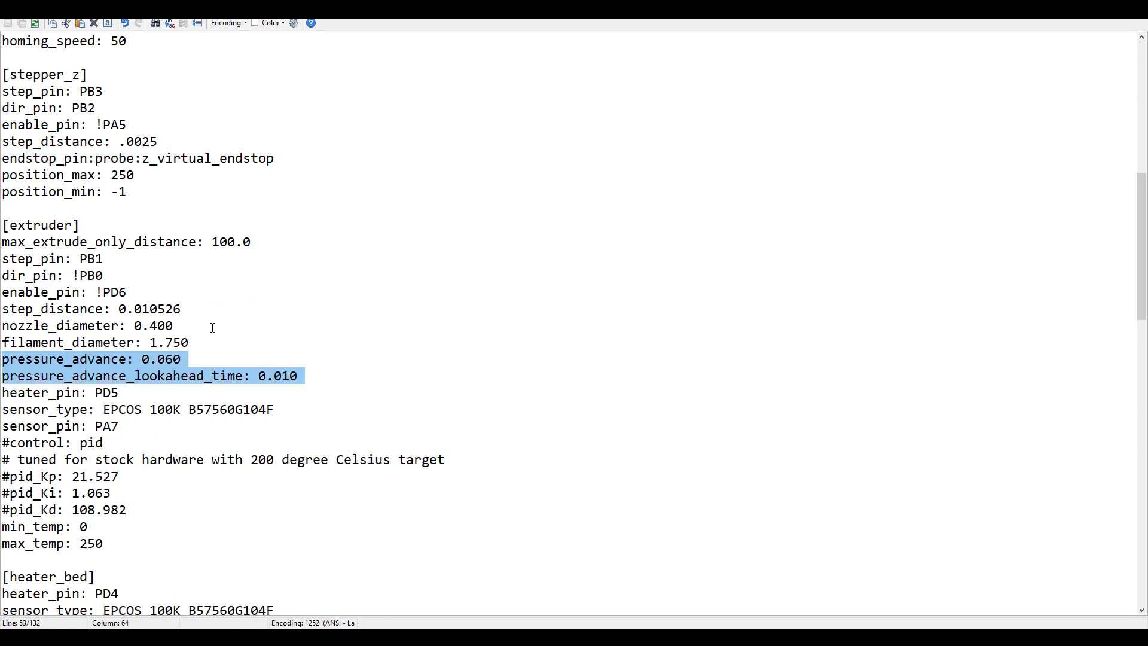
click(279, 306)
scroll(278, 305, up, 10)
click(159, 328)
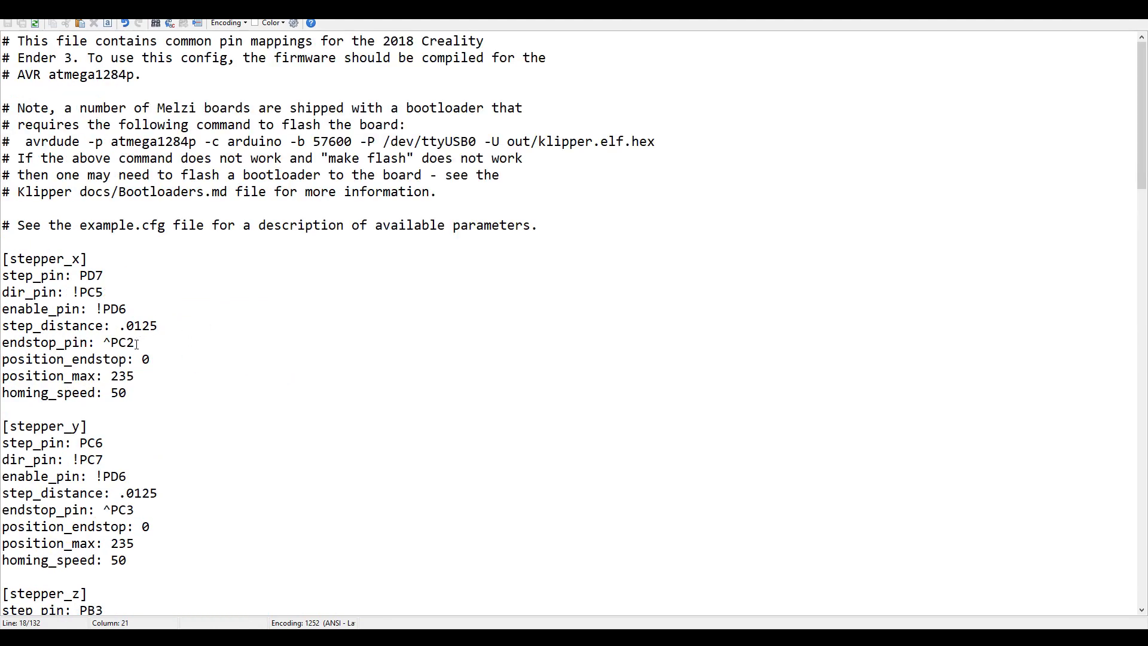
drag(3, 354, 2, 276)
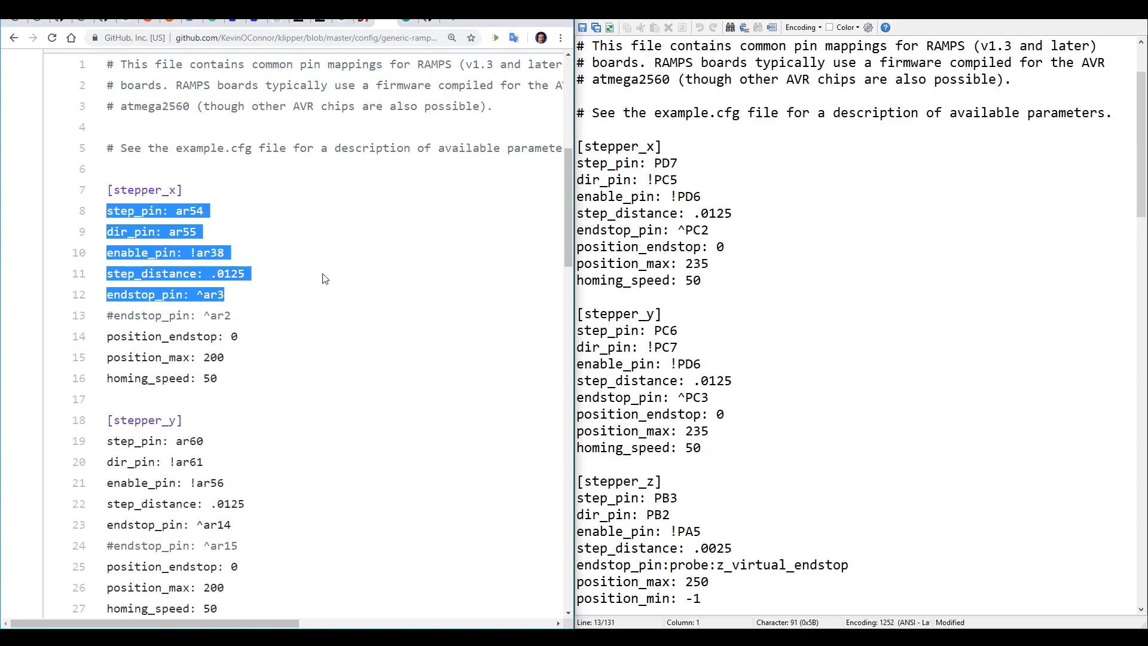
Replace the stepper_x and stepper_y pins with the RAMPS values from generic-ramps.cfg.
drag(577, 163, 710, 222)
key(ctrl+v)
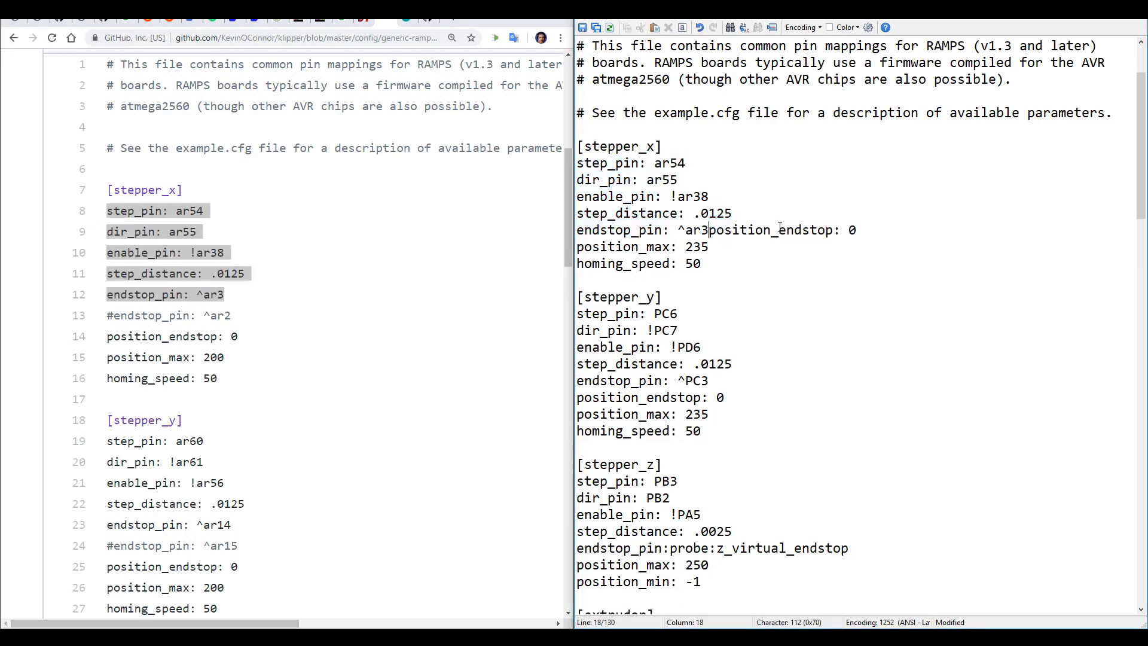
key(Return)
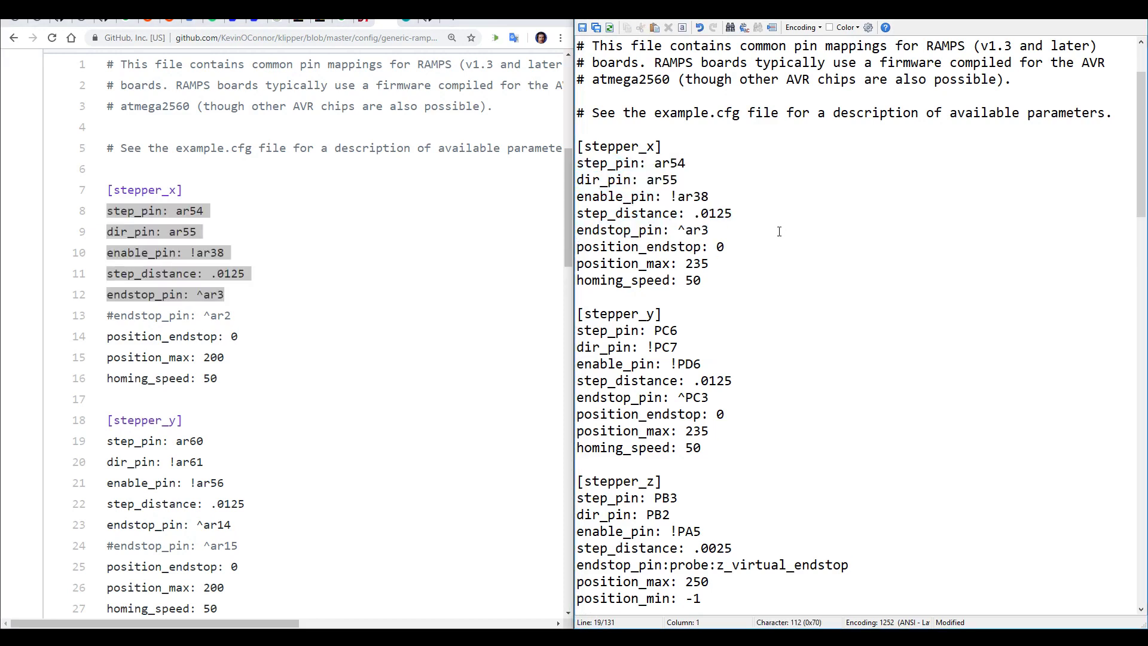
click(369, 348)
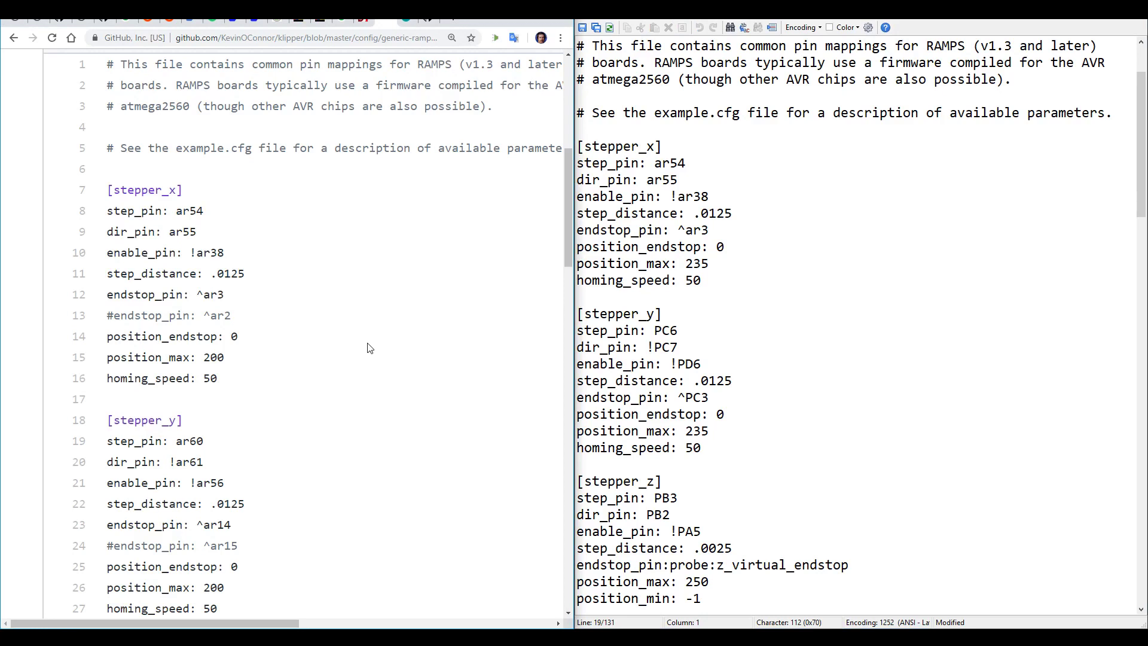
scroll(368, 347, down, 5)
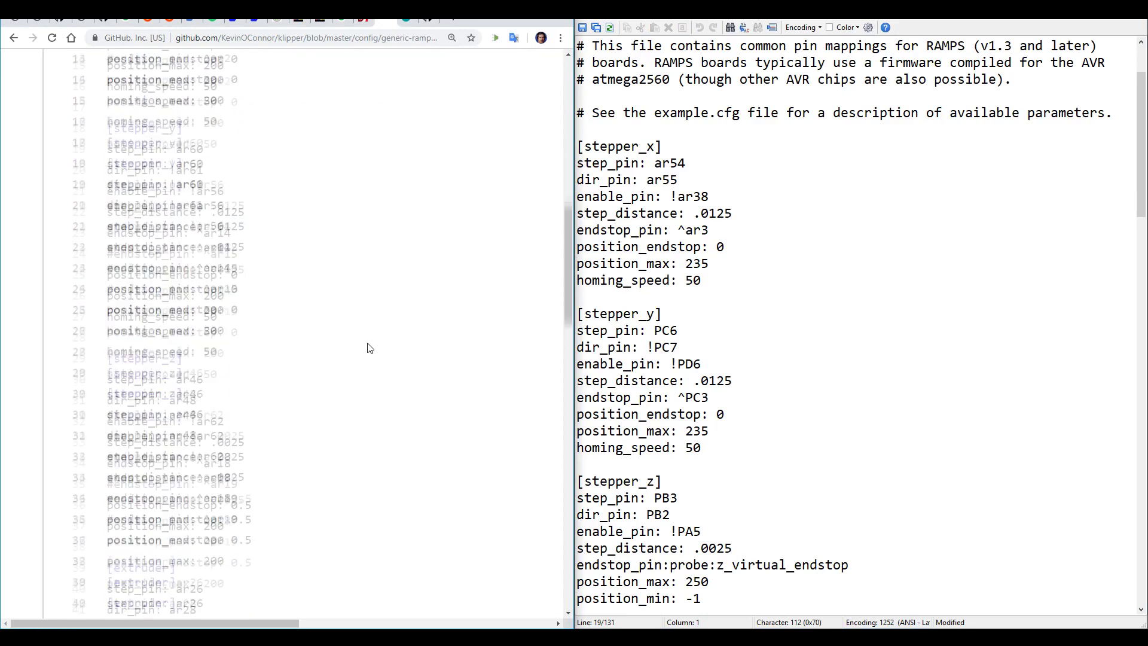
drag(107, 142, 230, 225)
key(ctrl+c)
drag(578, 330, 708, 397)
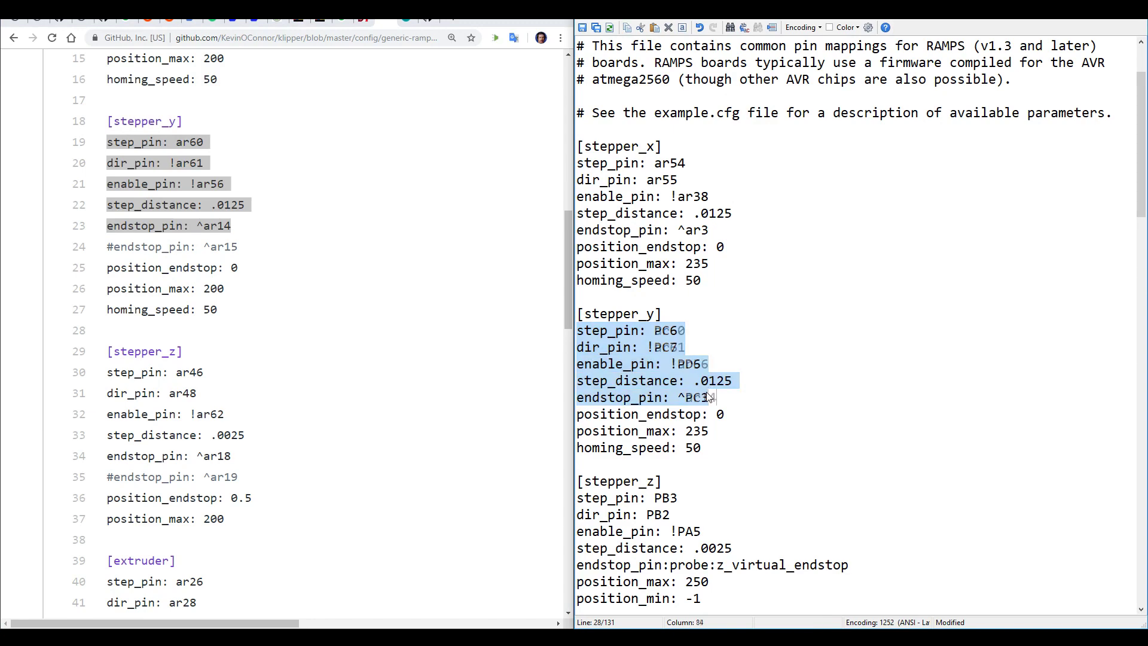
key(ctrl+v)
Replace the stepper_z pins with the RAMPS values and remove the extra endstop_pin ^ar18 line.
click(303, 346)
scroll(836, 299, down, 6)
scroll(303, 346, down, 3)
drag(107, 192, 247, 277)
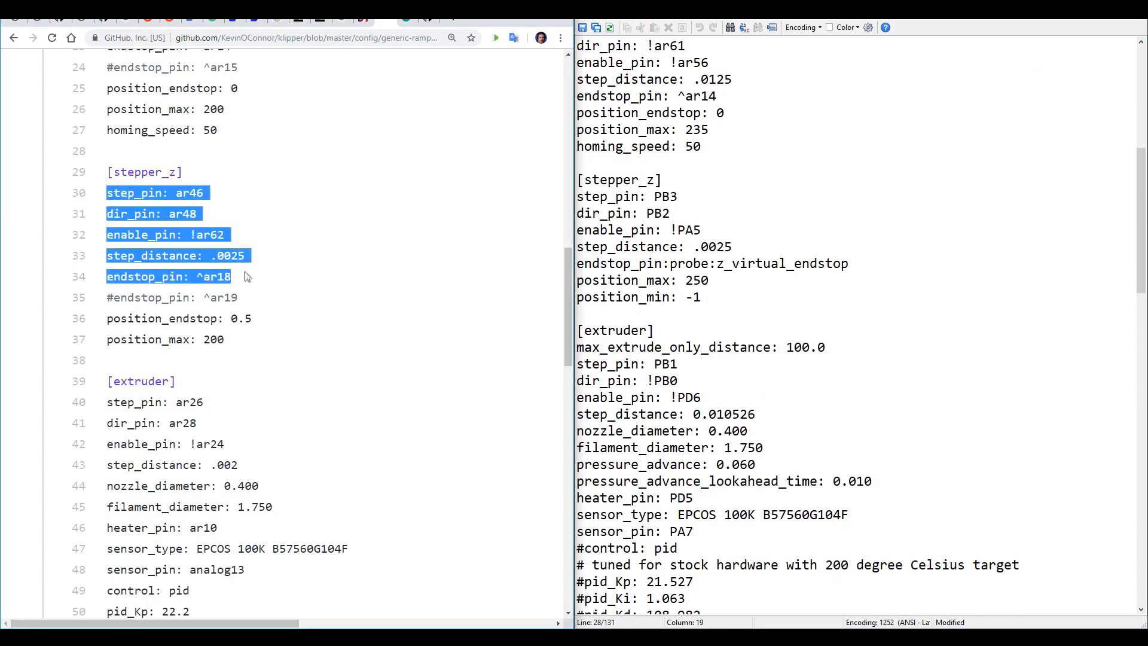
click(579, 198)
drag(578, 198, 738, 248)
text(step_pin: ar46 dir_pin: ar48 enable_pin: !ar62 step_distance: .0025 endstop_pin: ^ar18)
key(BackSpace)
key(BackSpace)
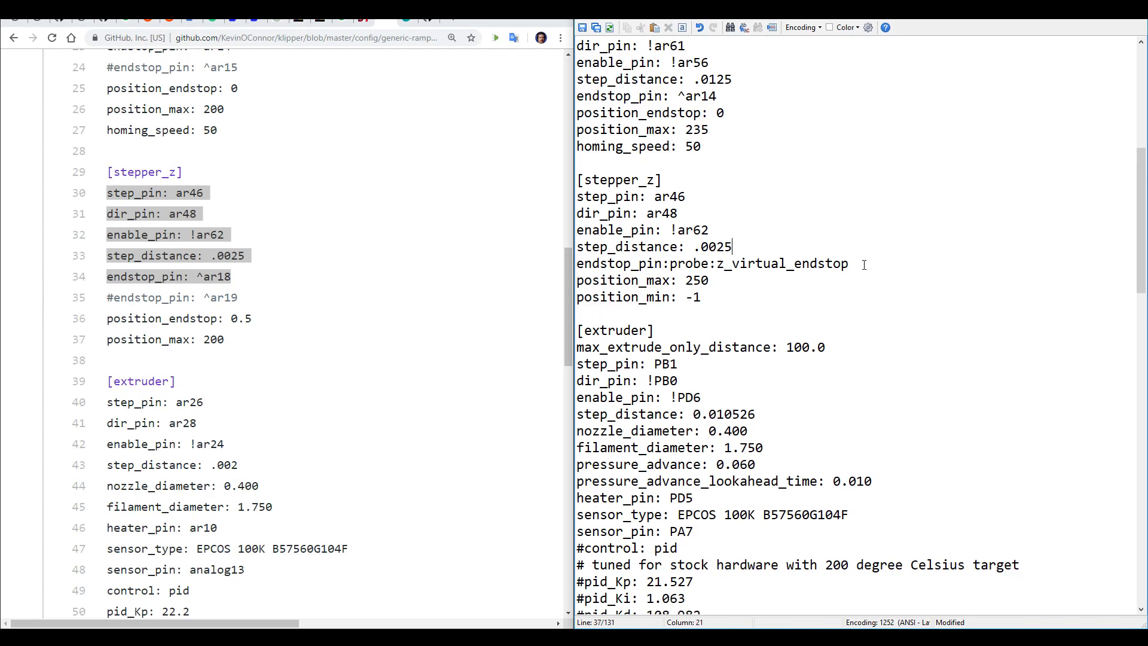
Set the extruder pins to ar26, ar28, !ar24 and its heater and sensor to ar10, analog13.
scroll(777, 287, down, 4)
scroll(275, 213, down, 4)
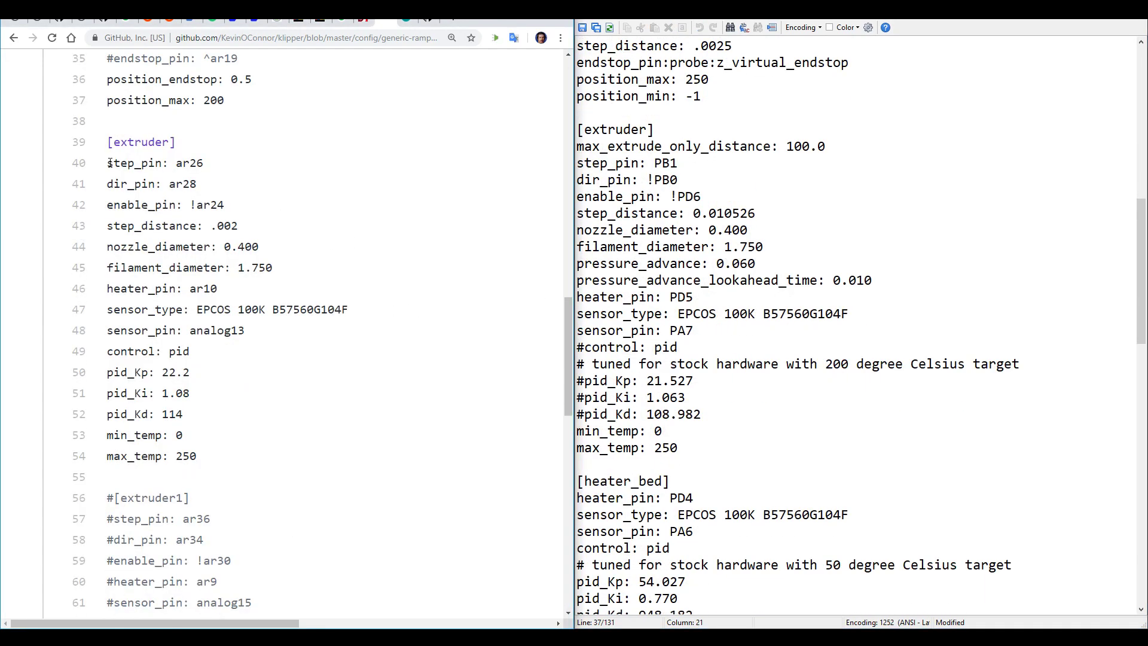
drag(108, 162, 225, 206)
key(ctrl+c)
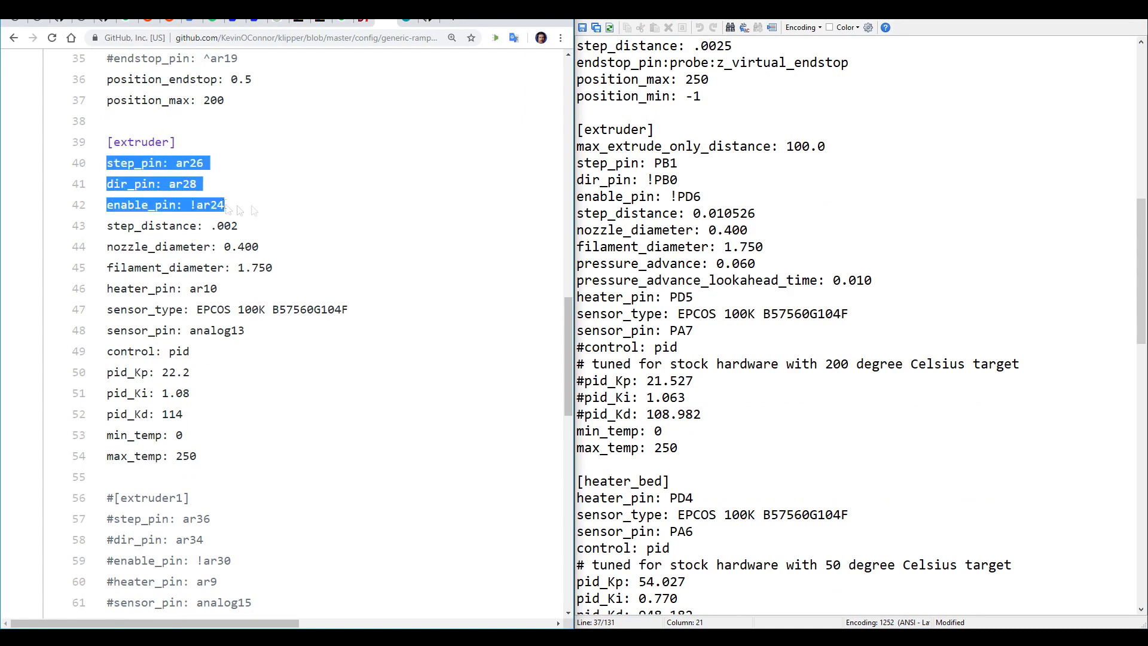
drag(577, 161, 704, 197)
key(ctrl+v)
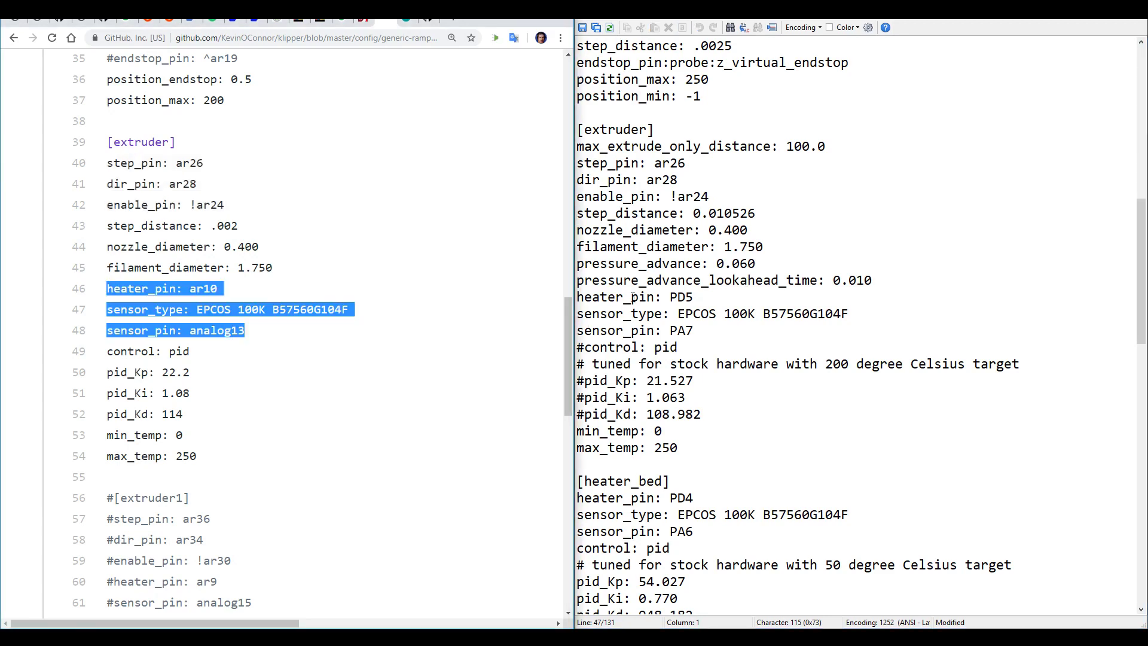
drag(576, 297, 576, 347)
text(heater_pin: ar10 sensor_type: EPCOS 100K B57560G104F sensor_pin: analog13)
key(Return)
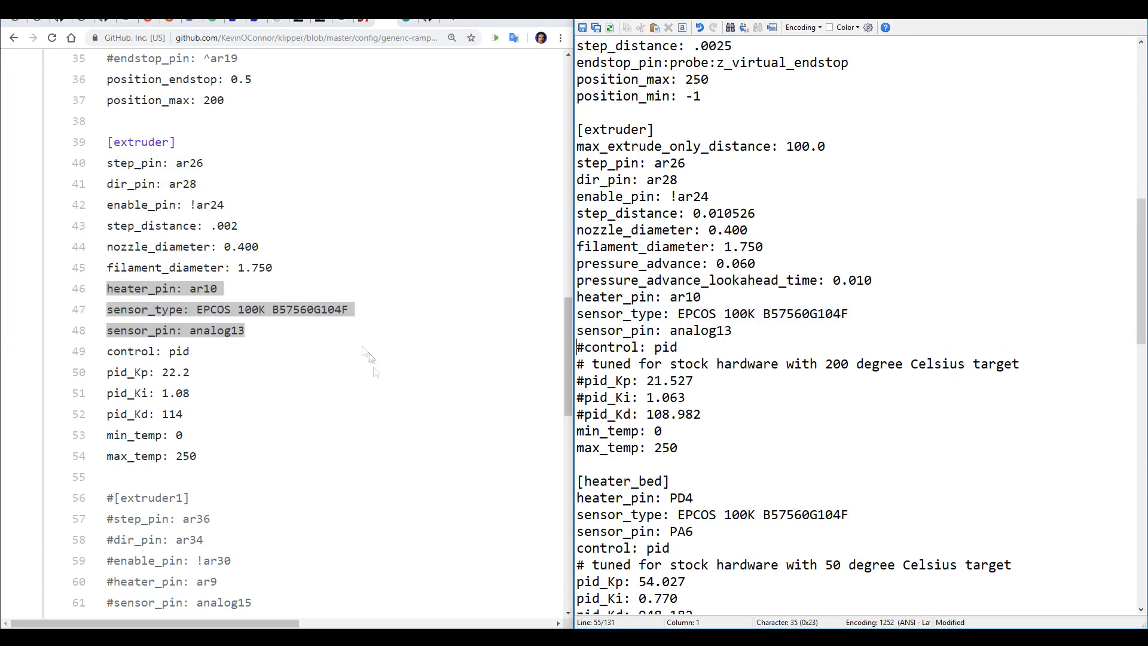
Set the heater_bed pins to ar8 and analog14 and the fan pin to ar9.
scroll(821, 329, down, 6)
scroll(110, 147, down, 9)
drag(109, 147, 245, 192)
key(ctrl+c)
drag(576, 196, 693, 231)
key(ctrl+v)
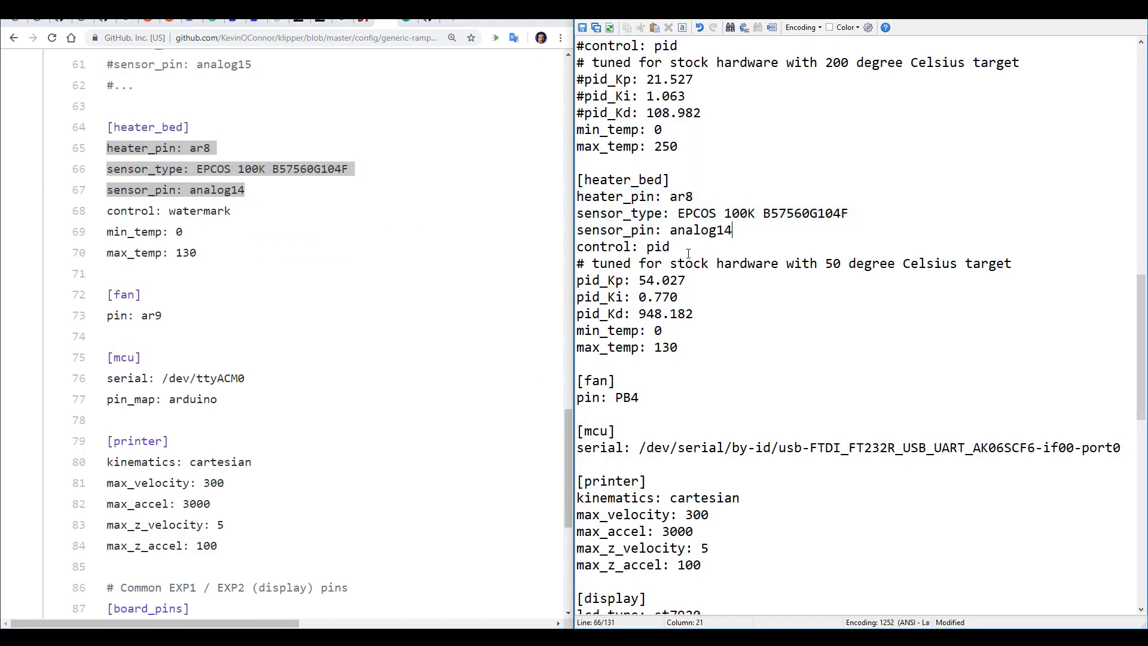
drag(164, 315, 106, 315)
key(ctrl+c)
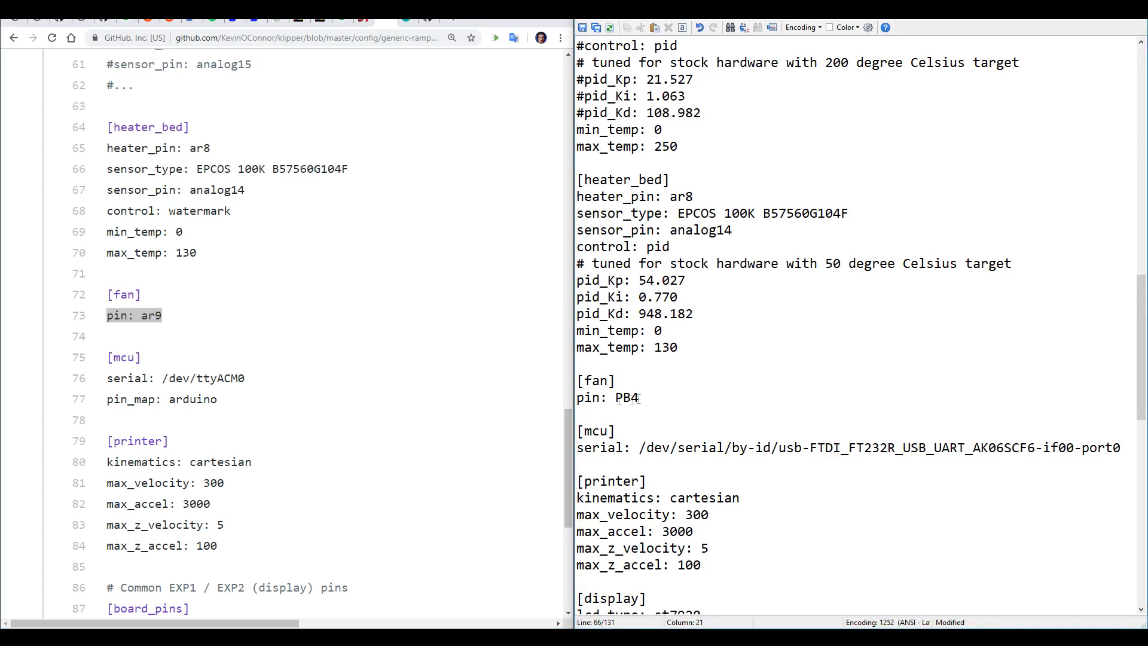
drag(640, 397, 576, 397)
key(ctrl+v)
Replace the old FTDI path on the mcu serial line with the usb-1a86 serial device path.
click(404, 377)
scroll(405, 377, down, 2)
scroll(664, 298, down, 3)
click(663, 297)
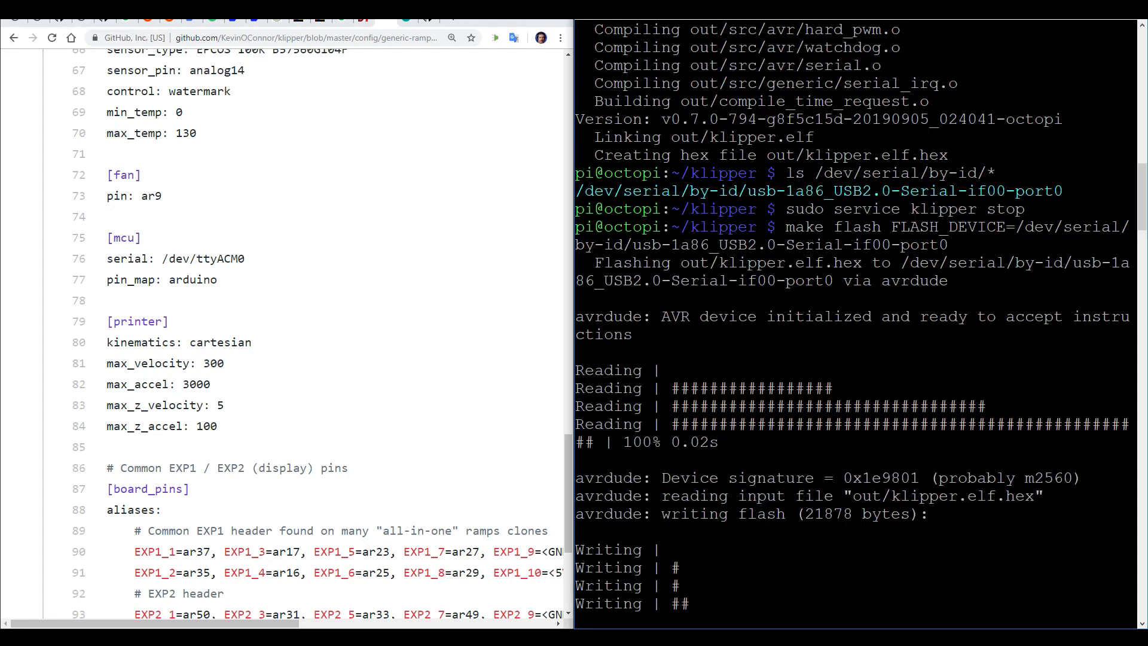
drag(575, 191, 1063, 191)
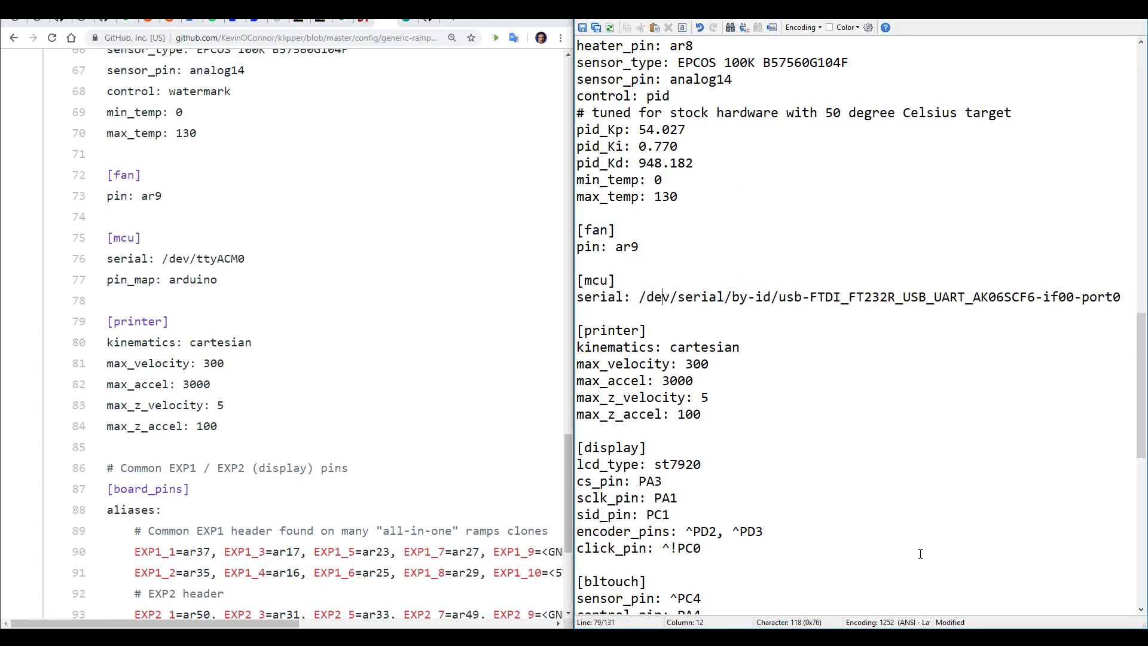
drag(1128, 297, 638, 297)
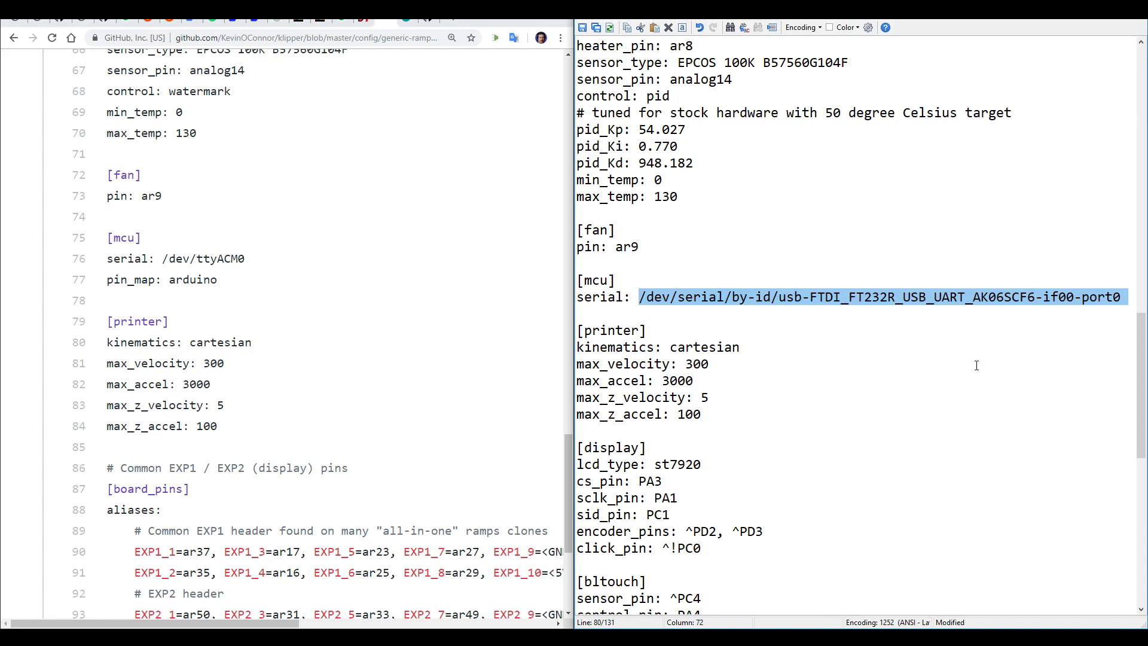
key(ctrl+v)
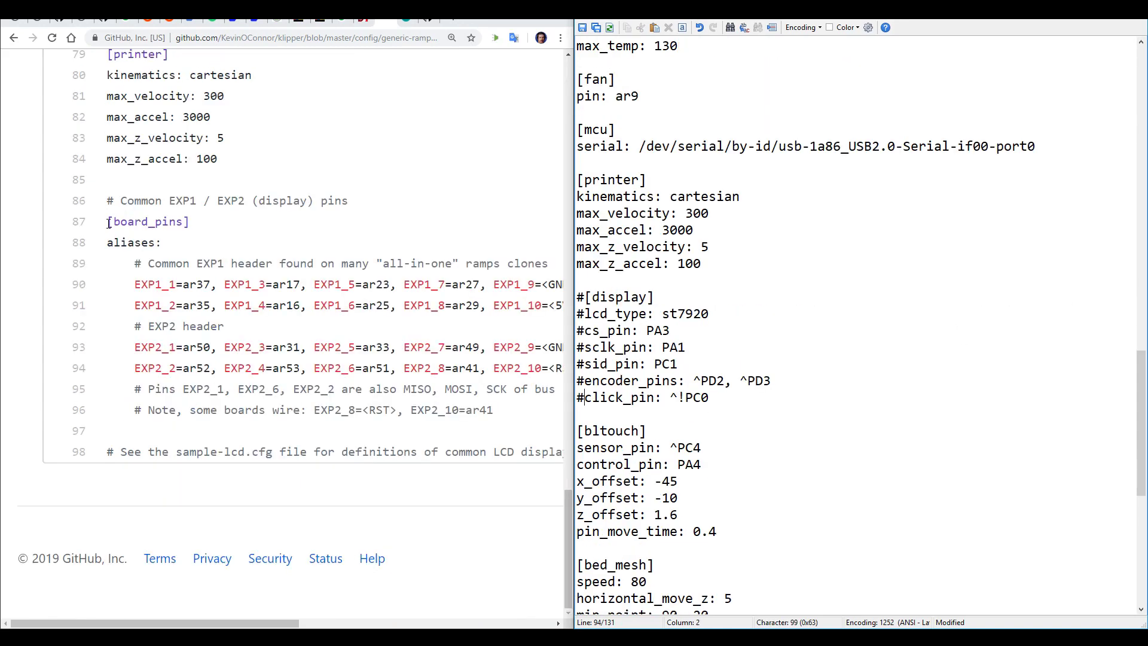
Paste the RAMPS board_pins aliases block from the reference below the display lines.
drag(107, 222, 499, 413)
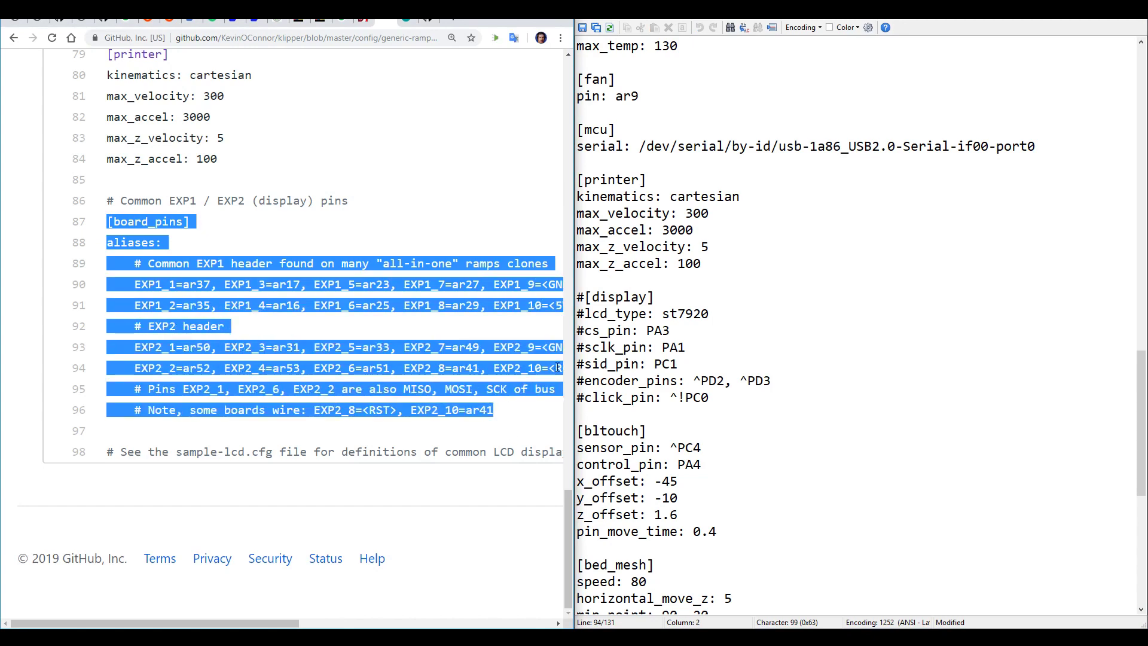
click(710, 394)
key(ctrl+v)
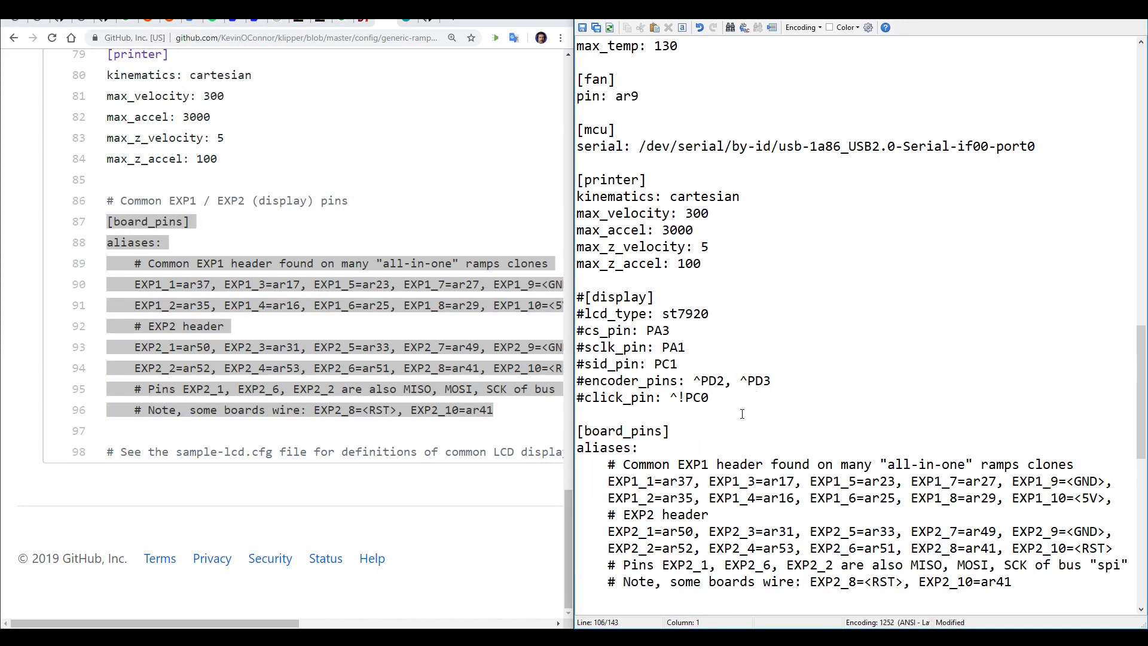
scroll(711, 393, down, 9)
drag(670, 213, 700, 213)
Set the BLTouch sensor_pin to ^ar18, copied from the reference config.
scroll(239, 299, up, 20)
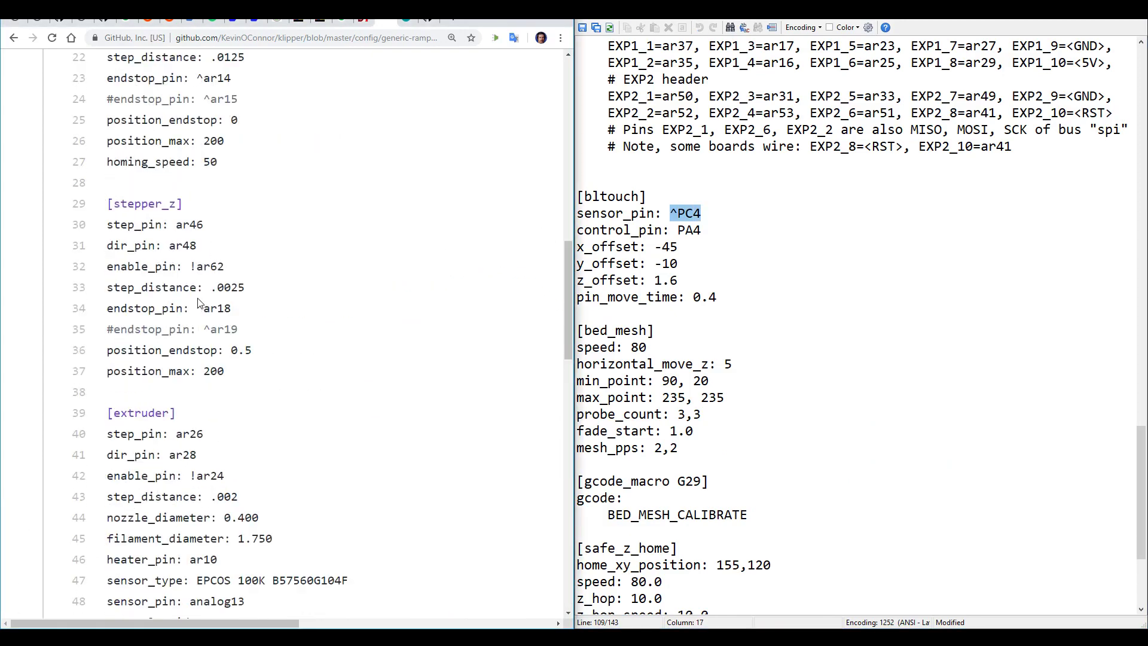
drag(196, 308, 231, 307)
key(ctrl+c)
key(alt+Tab)
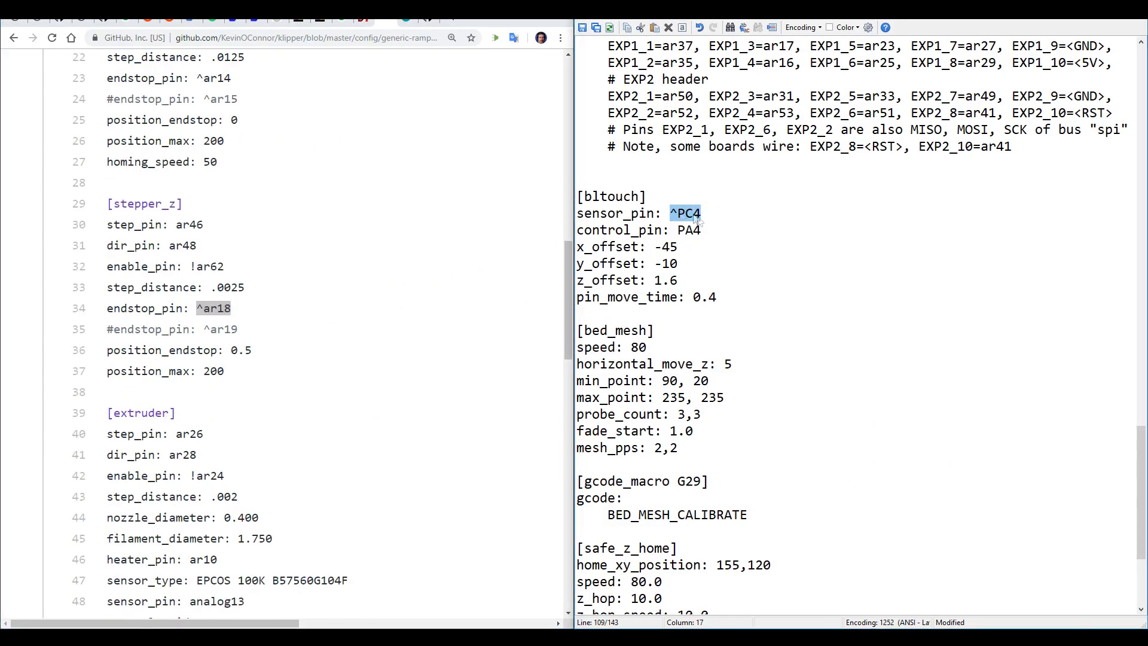
key(ctrl+v)
Change the BLTouch control_pin from PA4 to ^ar11, matching Marlin's RAMPS servo pin 11.
double_click(691, 234)
key(alt+Tab)
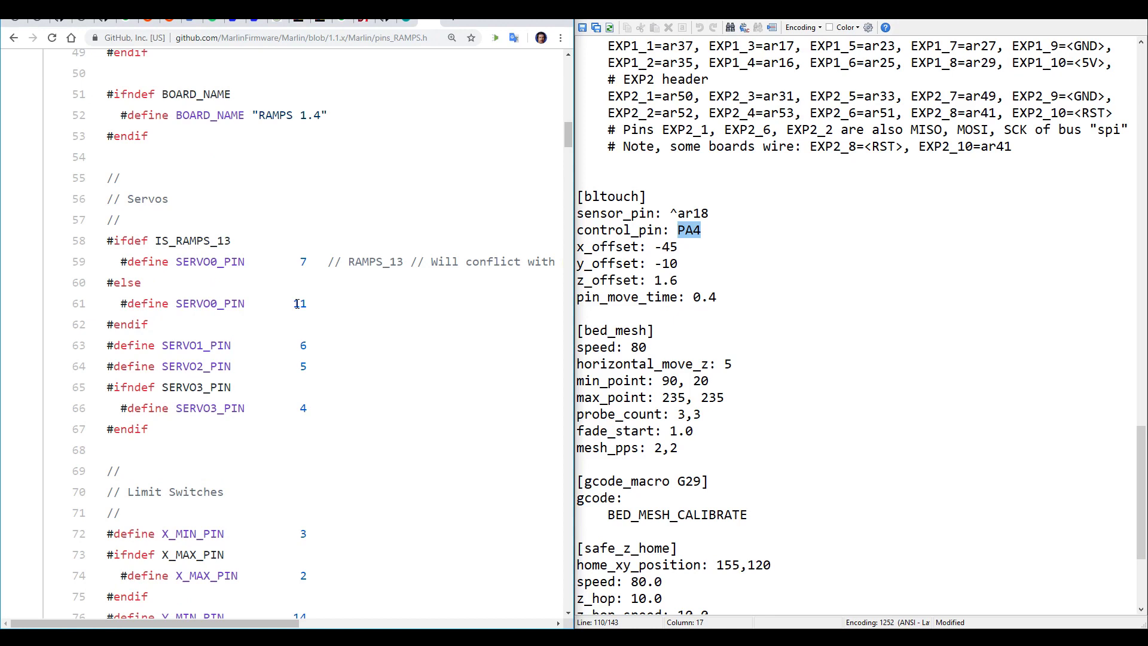
drag(296, 304, 308, 304)
key(alt+Tab)
click(697, 213)
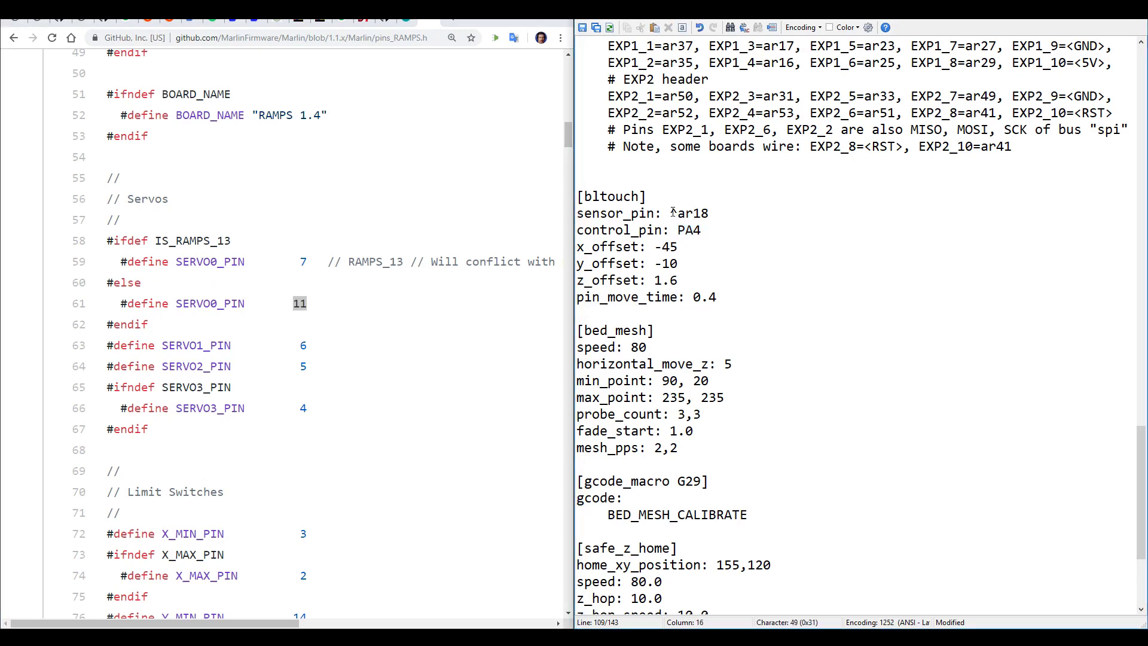
drag(670, 214, 709, 214)
key(ctrl+c)
double_click(689, 230)
key(ctrl+v)
key(BackSpace)
text(1)
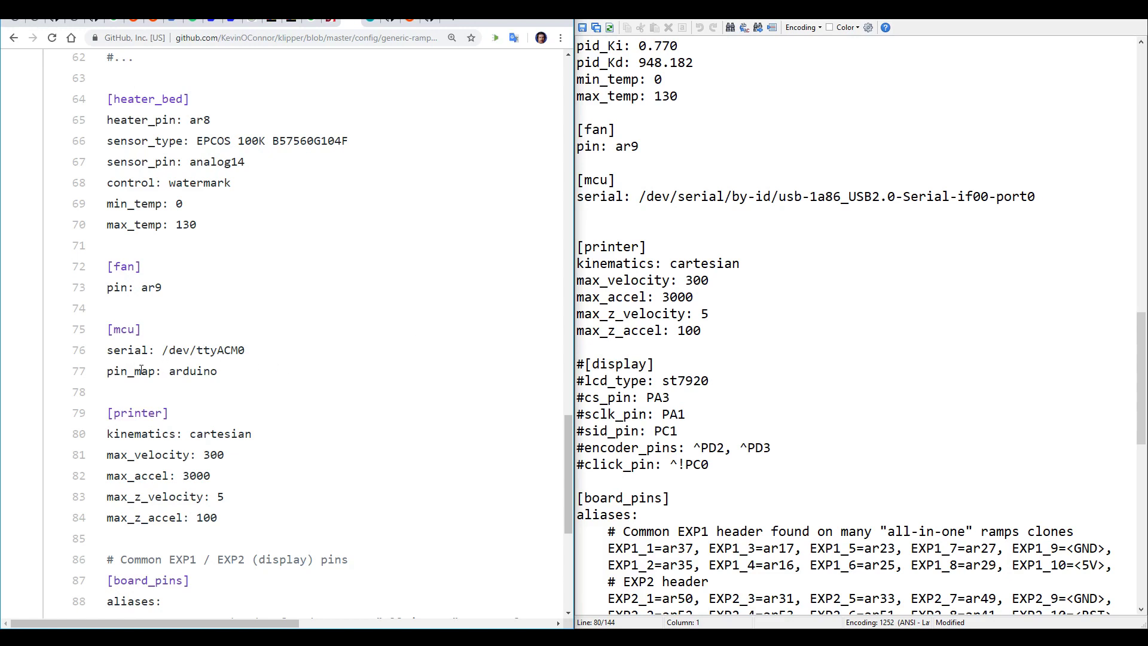
Add pin_map: arduino under the mcu serial line and save the config file.
drag(222, 371, 107, 372)
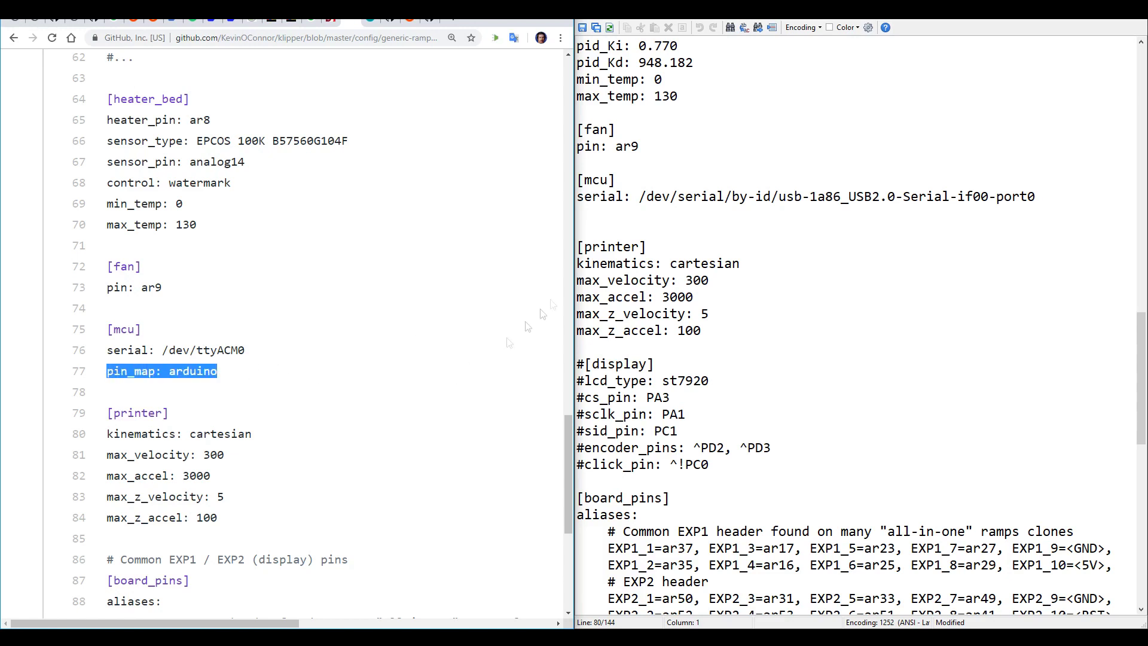
click(612, 212)
key(ctrl+v)
key(ctrl+s)
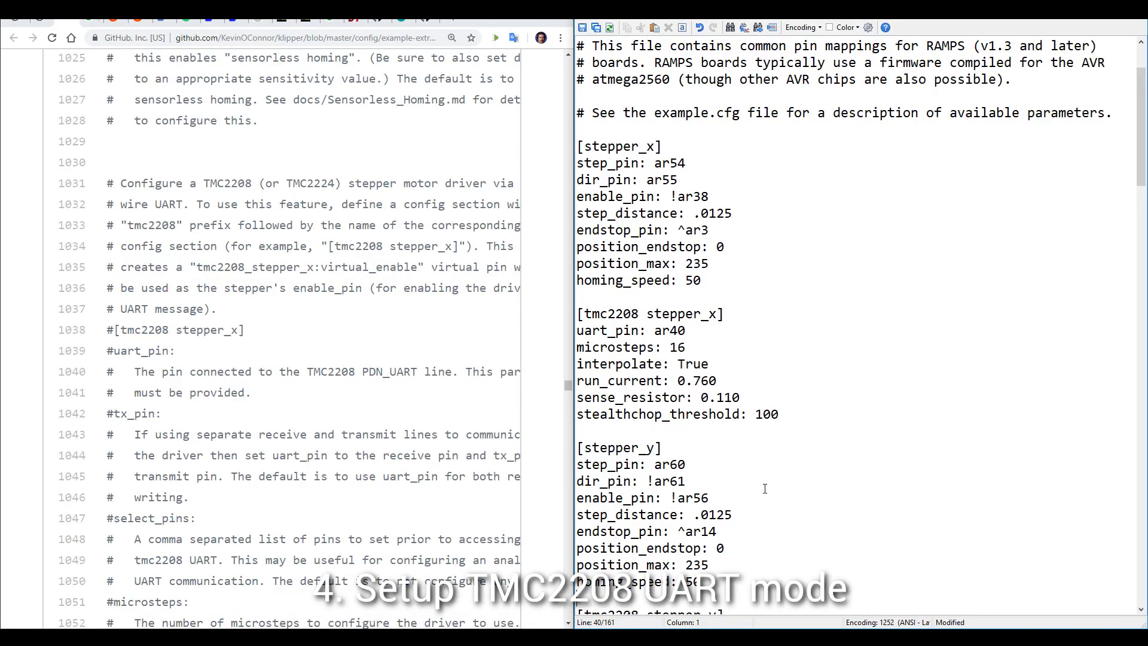
Select and copy the [tmc2208 stepper_y] settings block.
click(678, 314)
scroll(720, 385, down, 5)
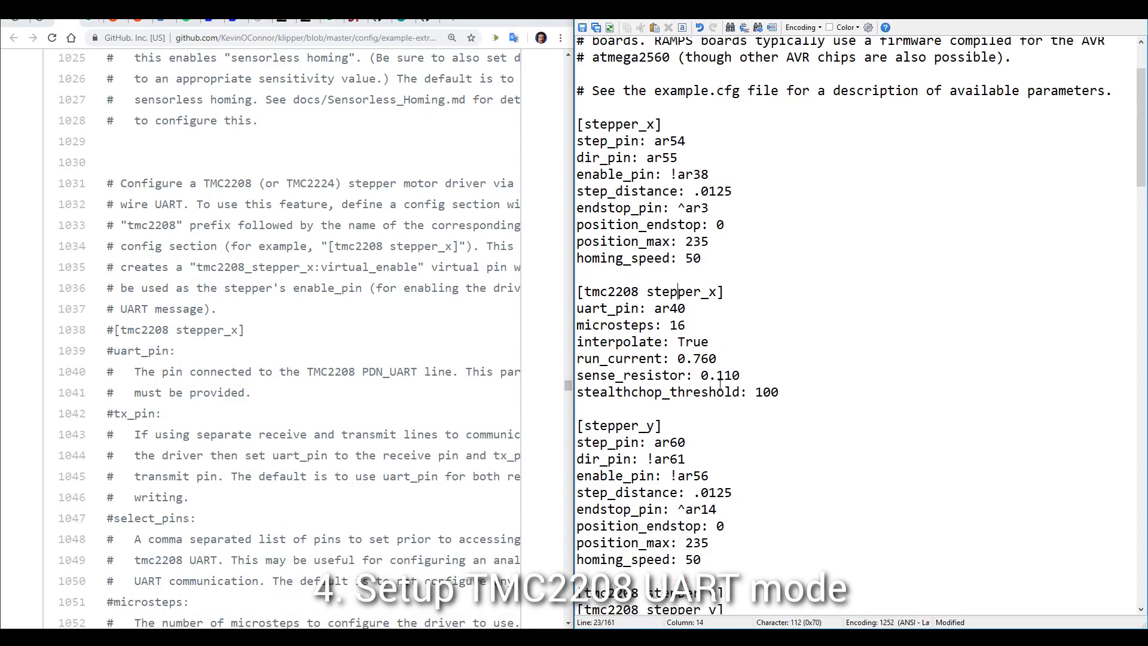
click(688, 367)
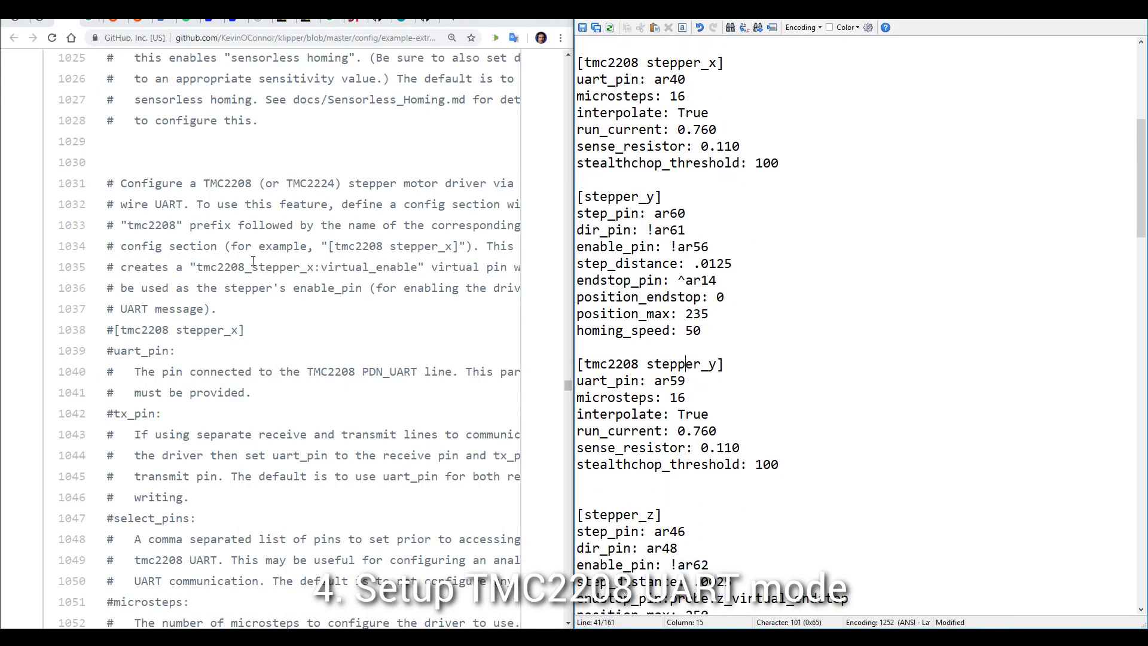
scroll(231, 230, down, 3)
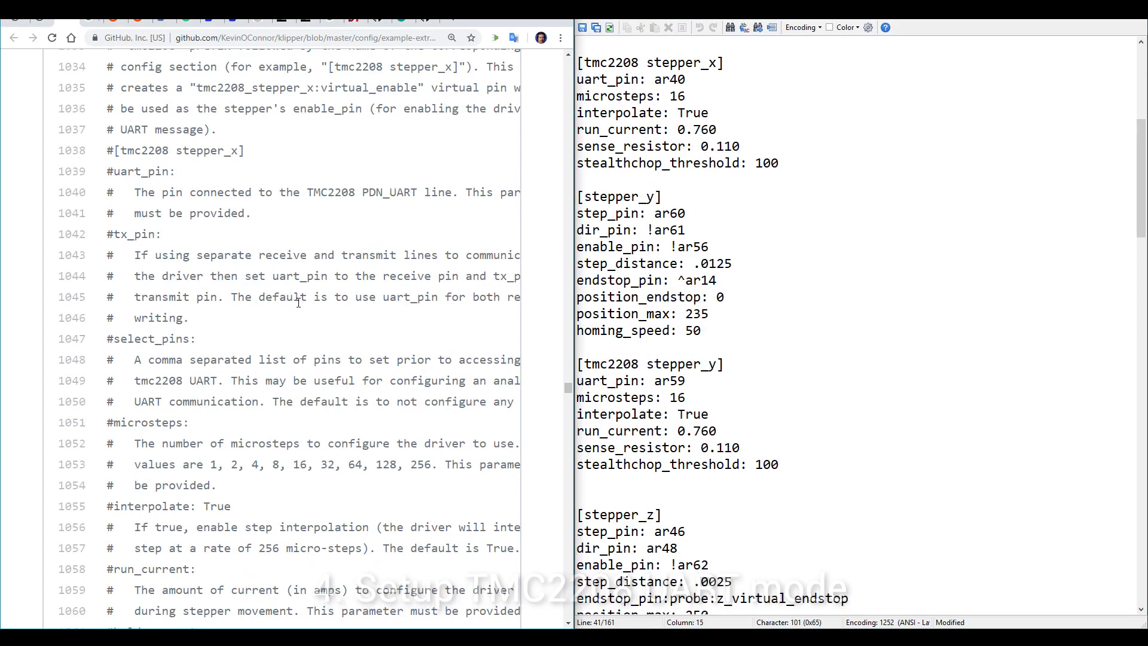
drag(580, 481, 578, 365)
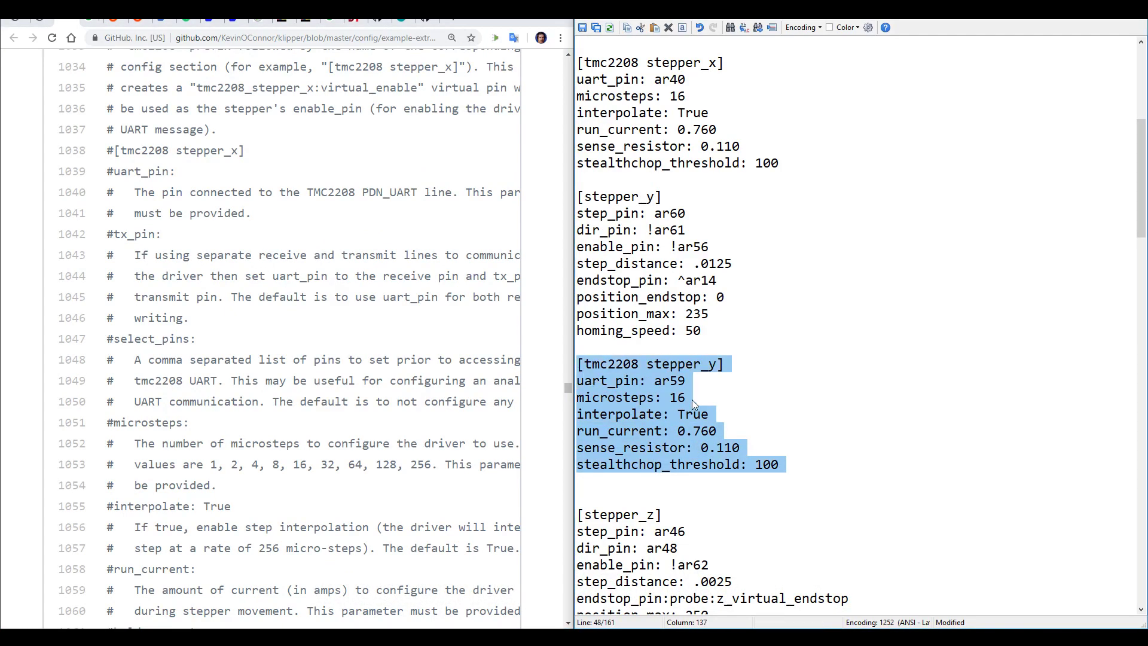
scroll(691, 399, down, 9)
scroll(750, 376, down, 2)
Paste the block below the extruder section's max_temp: 250 and rename it [tmc2208 stepper_extruder].
click(695, 445)
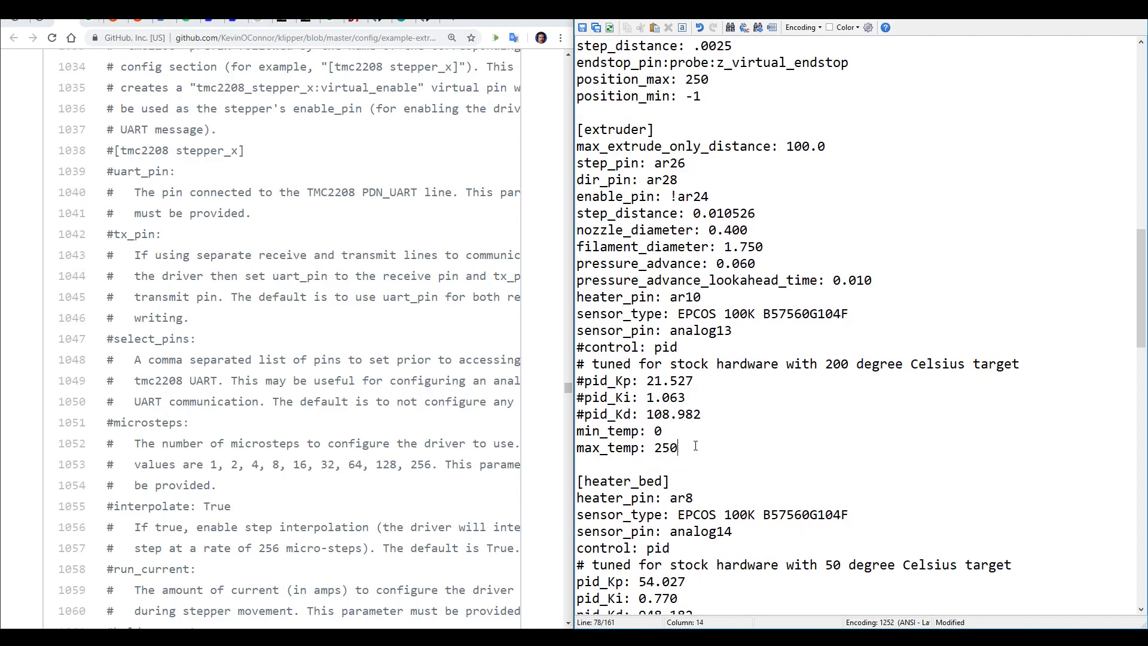
key(Return)
key(Return)
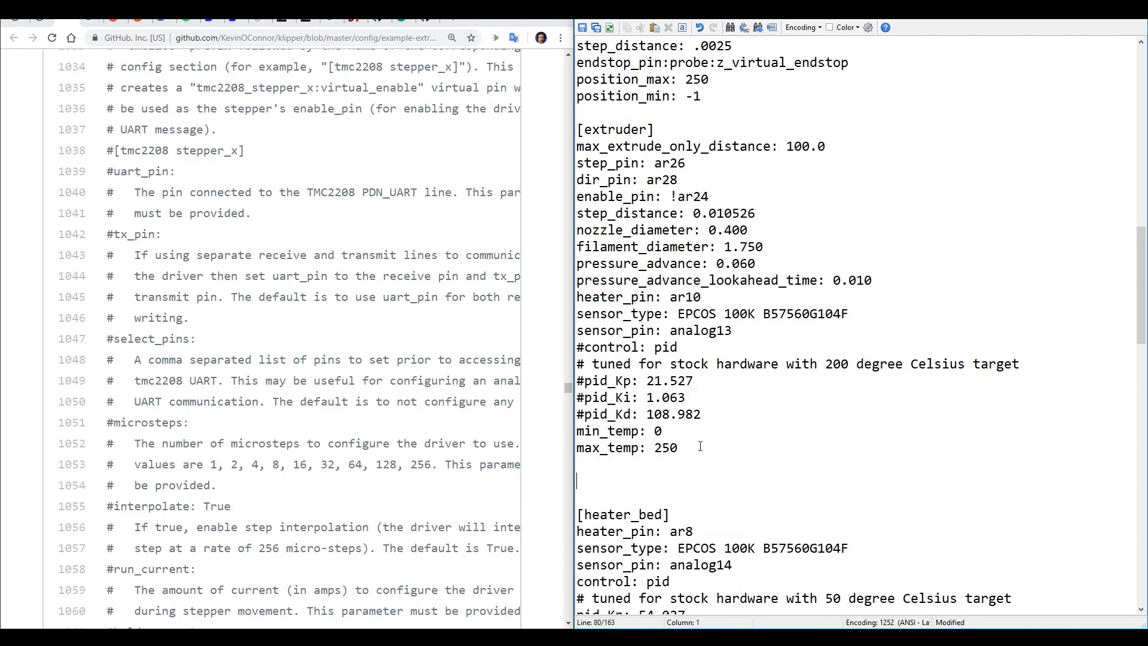
key(ctrl+v)
drag(709, 481, 716, 485)
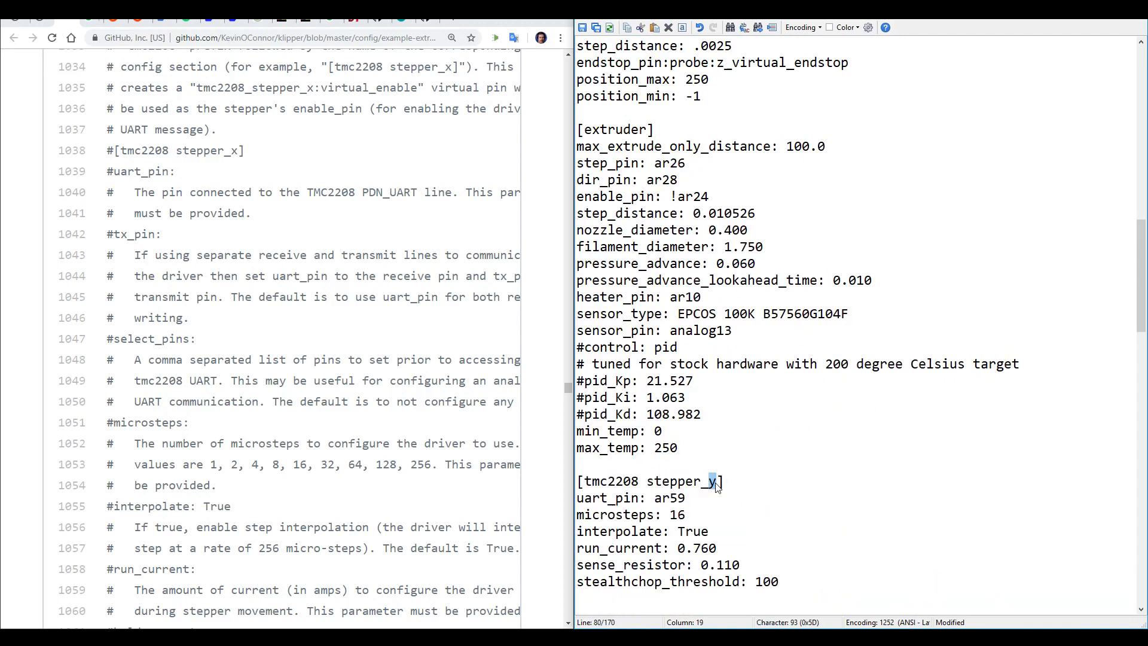
text(extruder)
click(858, 465)
scroll(857, 465, down, 2)
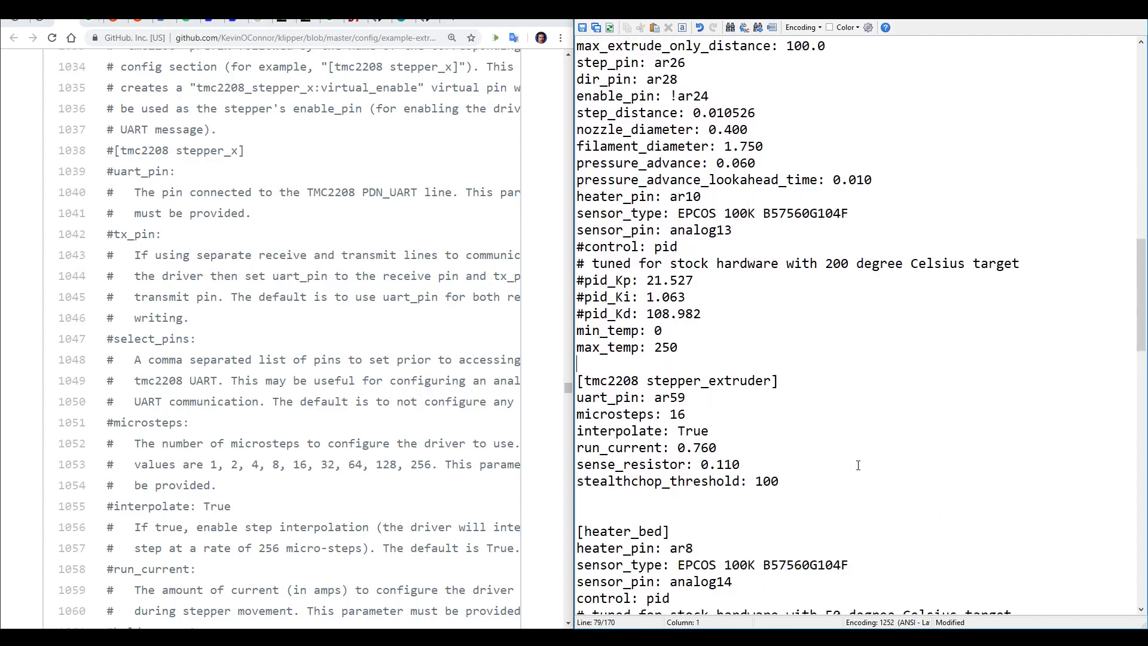
Set the new section's uart_pin to ar44 and run_current to 0.900.
click(672, 400)
key(alt+Tab)
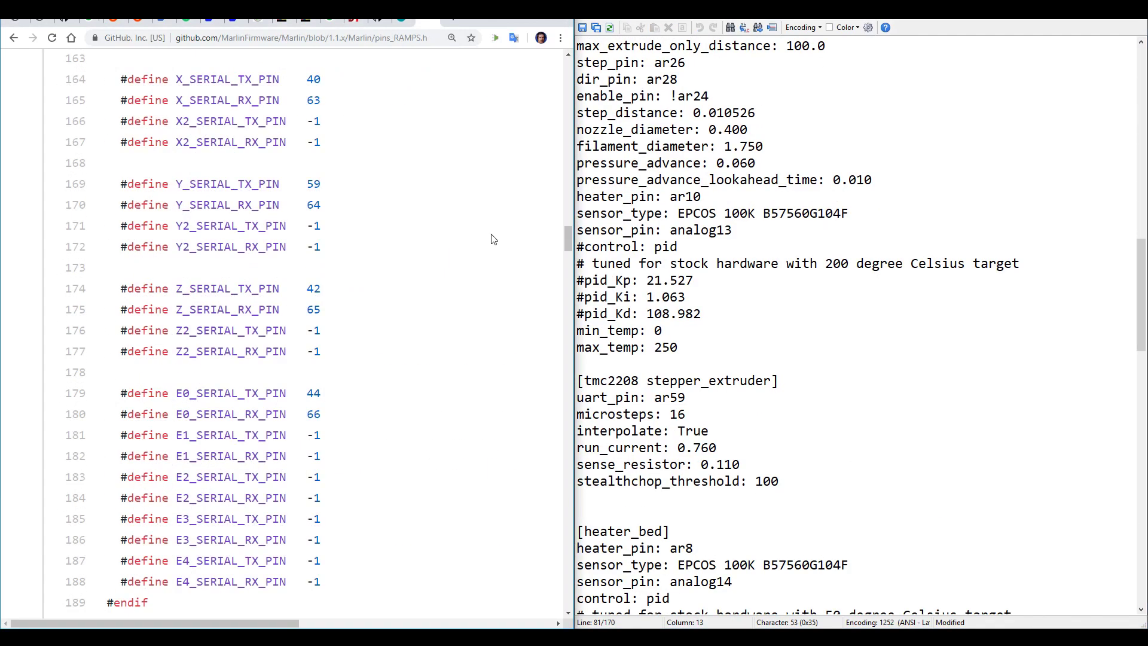
scroll(492, 238, down, 1)
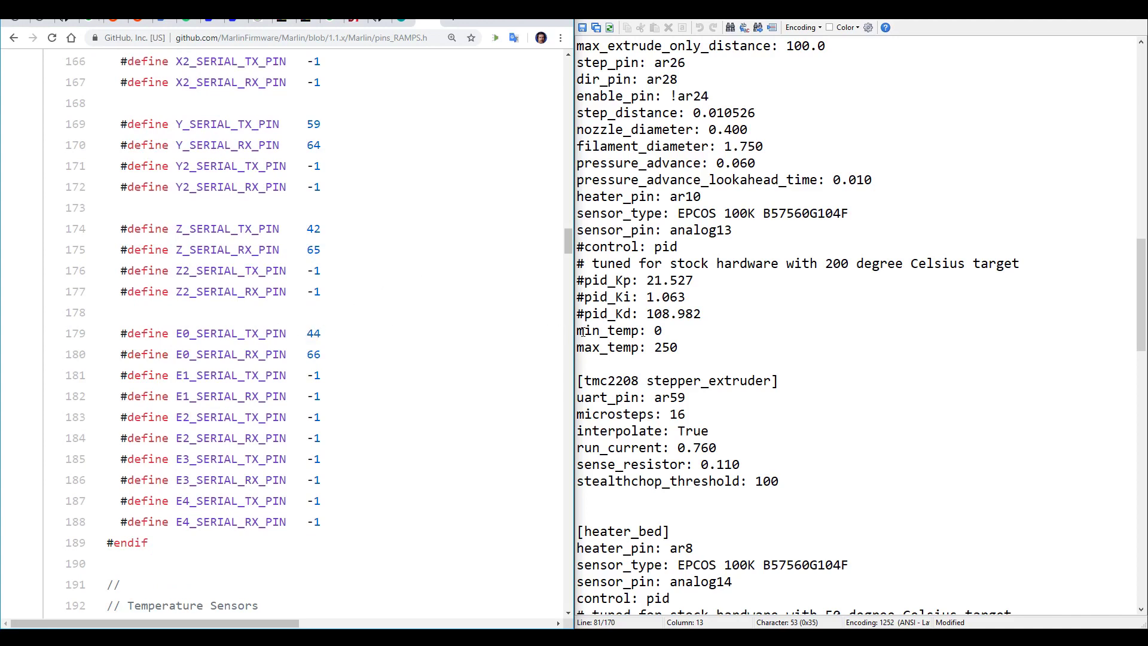
drag(674, 399, 688, 399)
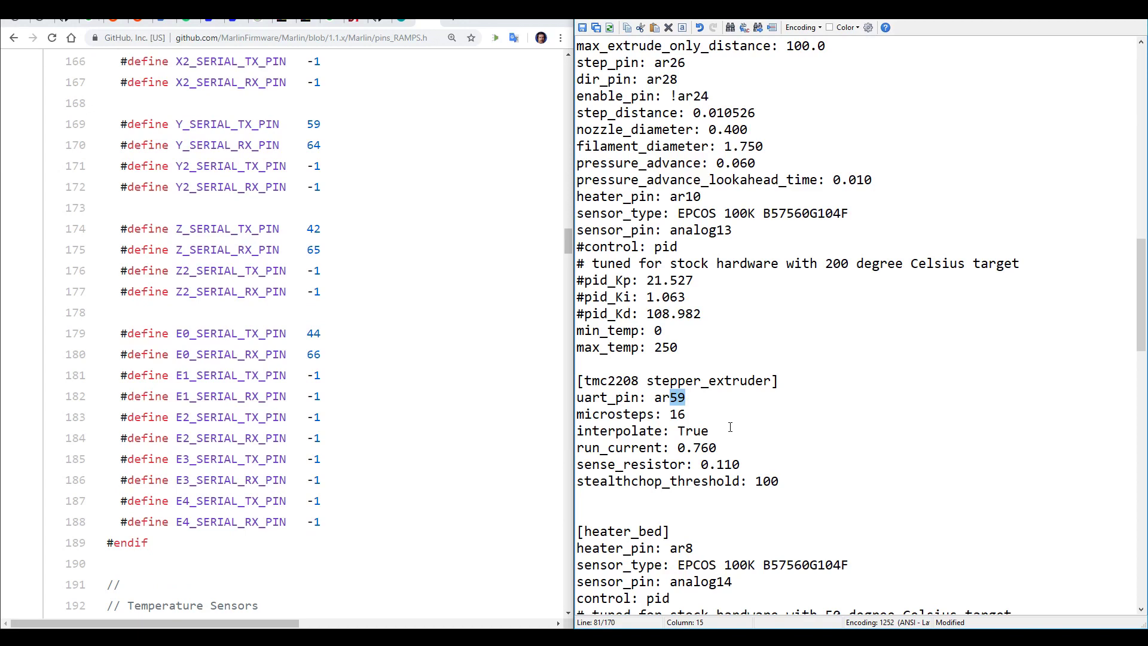
text(44)
click(690, 414)
drag(709, 448, 693, 448)
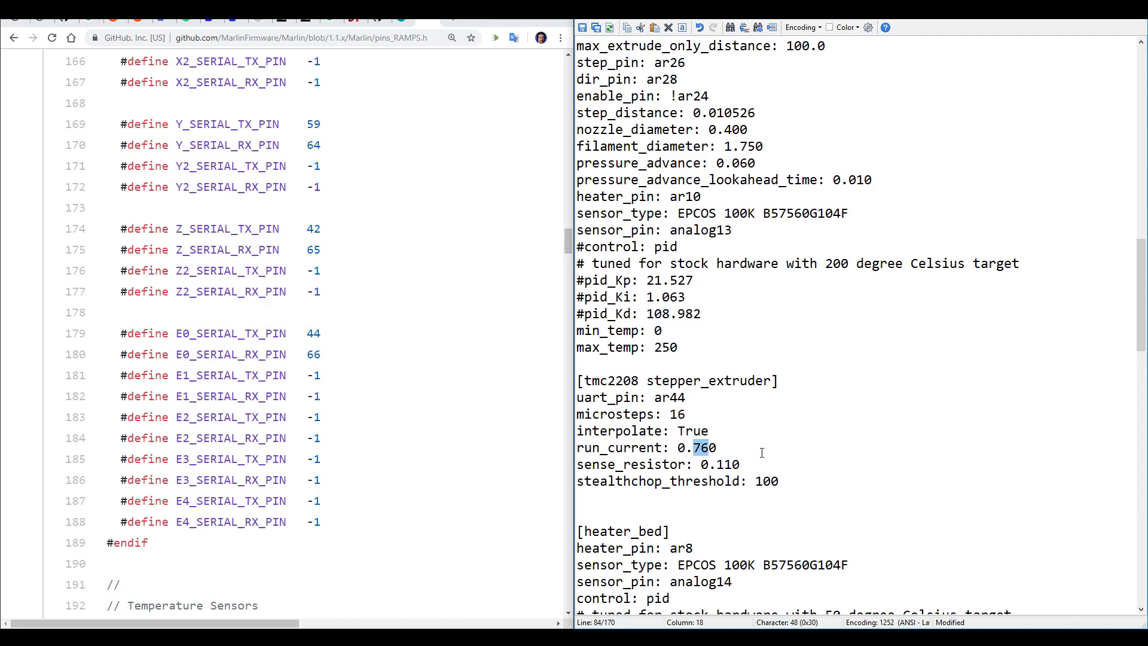
text(90)
Change stealthchop_threshold from 100 to 0, remove the extra blank line, and save printer.cfg.
click(737, 482)
key(Right)
key(Right)
key(Right)
key(Delete)
key(Delete)
key(End)
key(Delete)
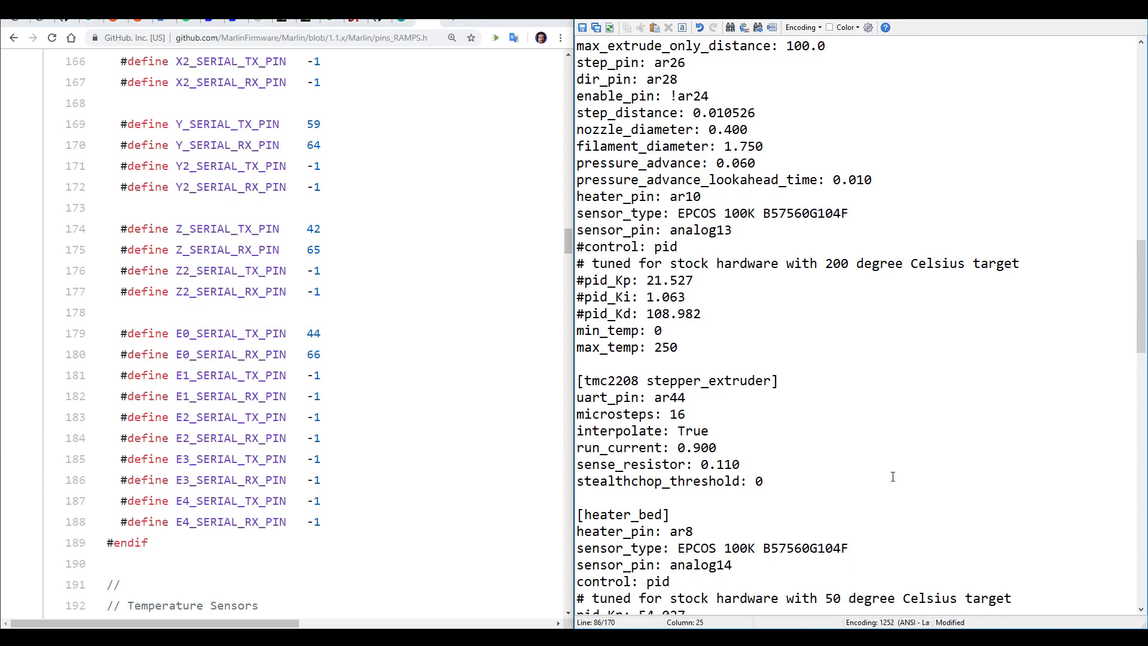
key(ctrl+s)
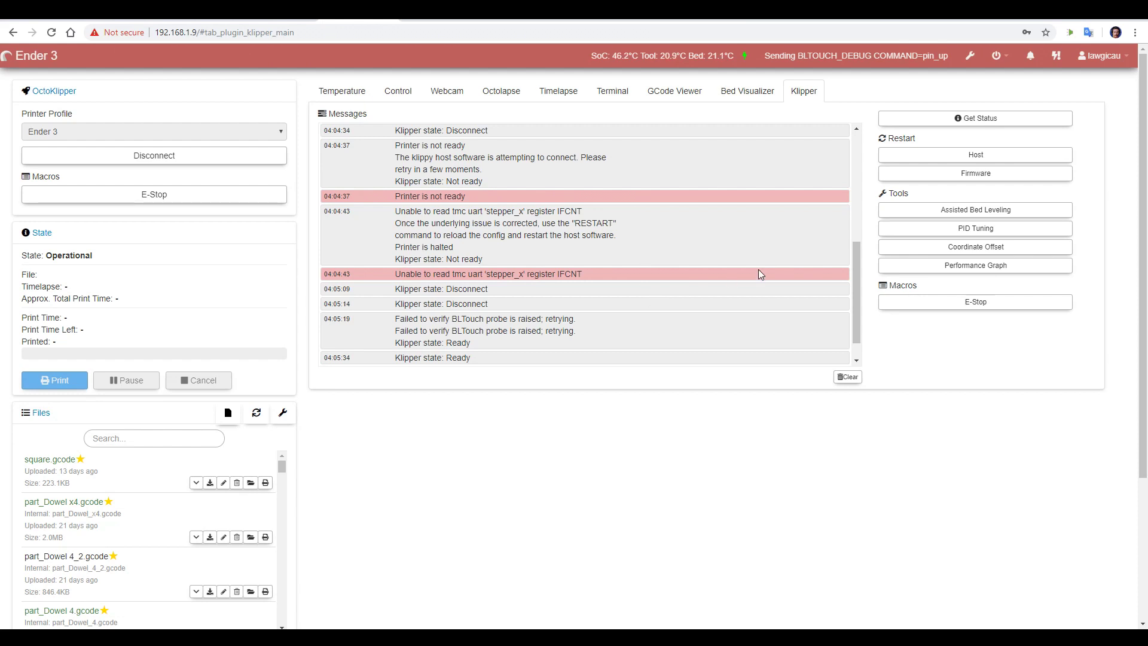
Restart the Klipper host from the OctoKlipper tab to reload printer.cfg.
click(918, 156)
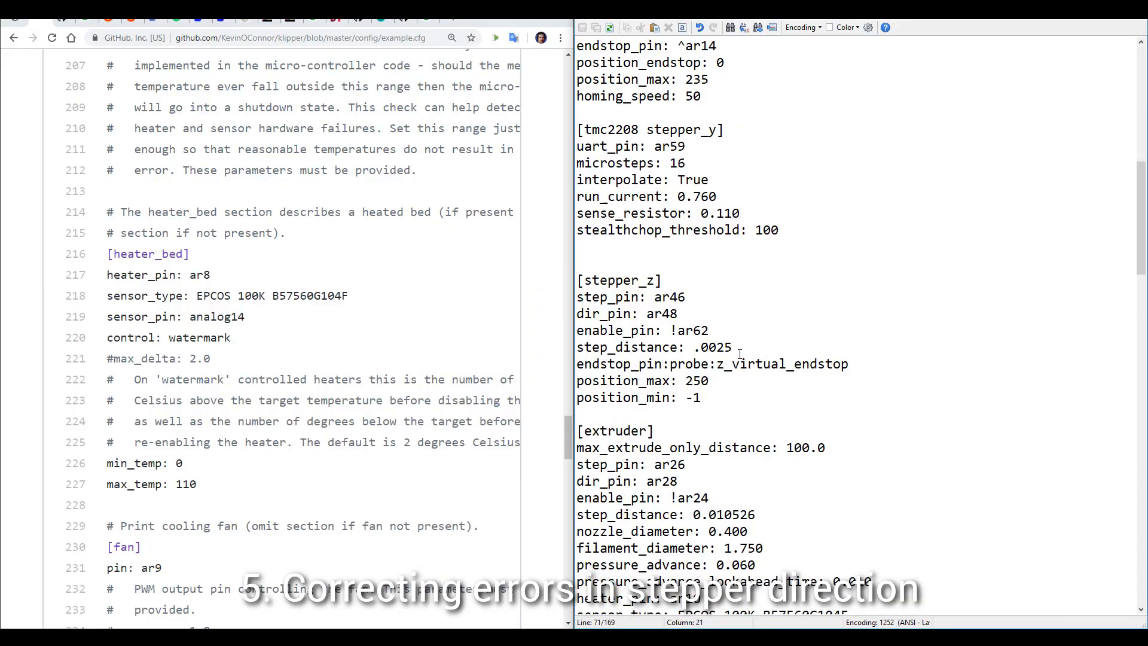
Insert ! before ar48 on the stepper_z dir_pin line so it reads !ar48.
click(646, 313)
text(!)
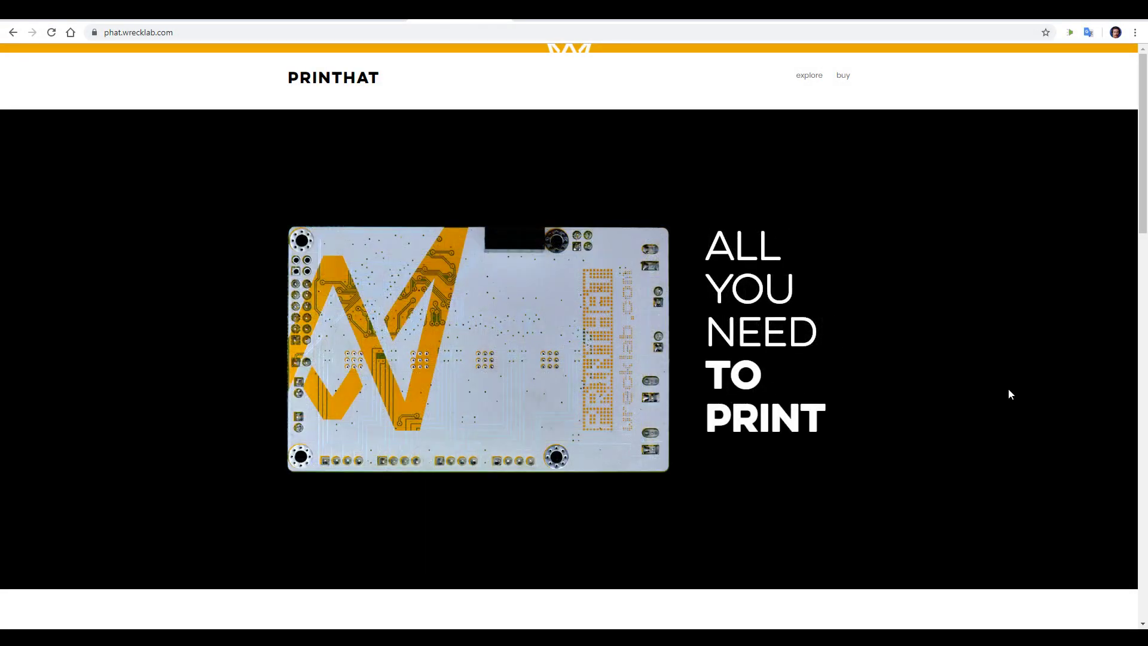
Scroll through the PrintHAT features, then move to the wrecklab PrintHAT shop page.
scroll(1053, 367, down, 5)
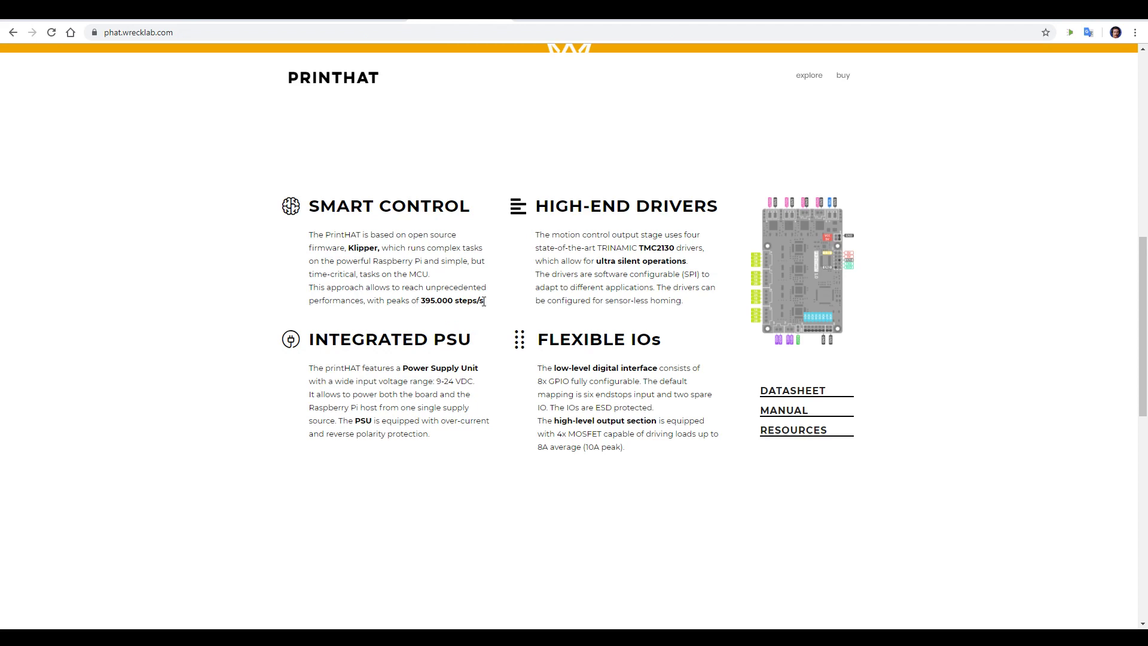
key(ctrl+Tab)
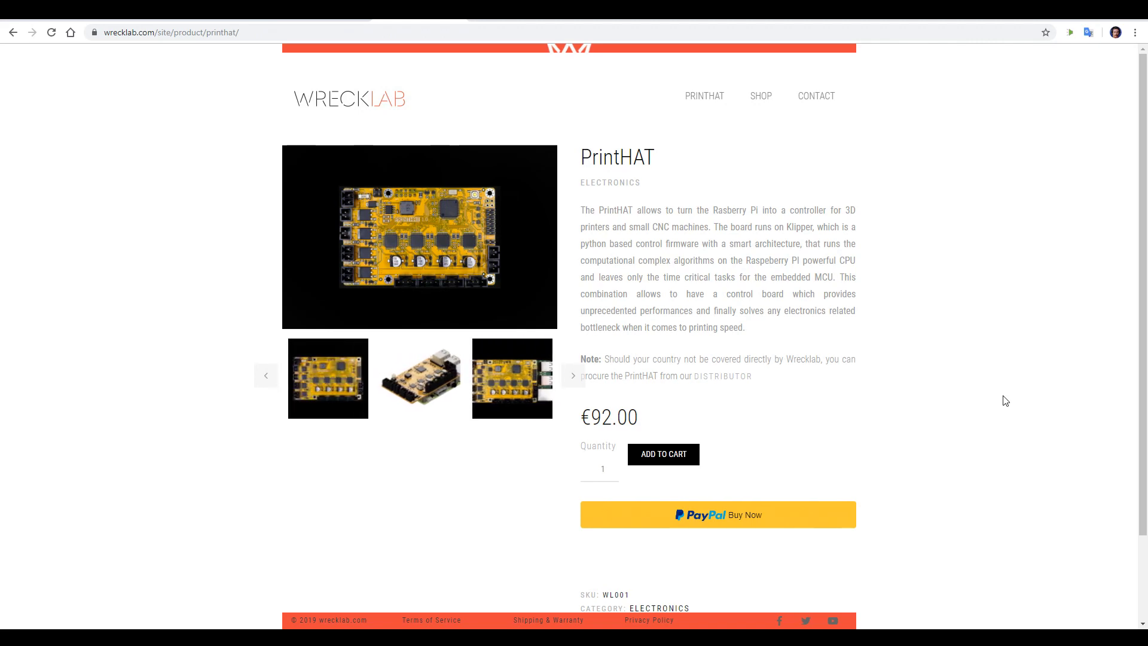
Browse the printHAT GitHub repository, then return to the PrintHAT installation manual.
key(ctrl+Tab)
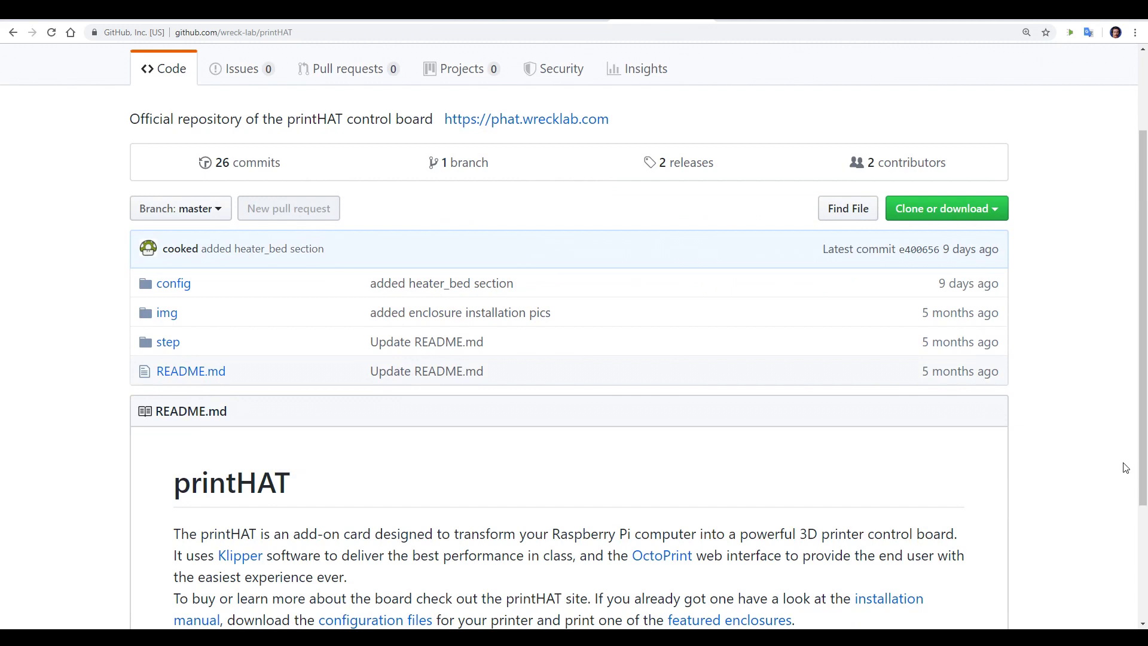
scroll(1105, 437, down, 2)
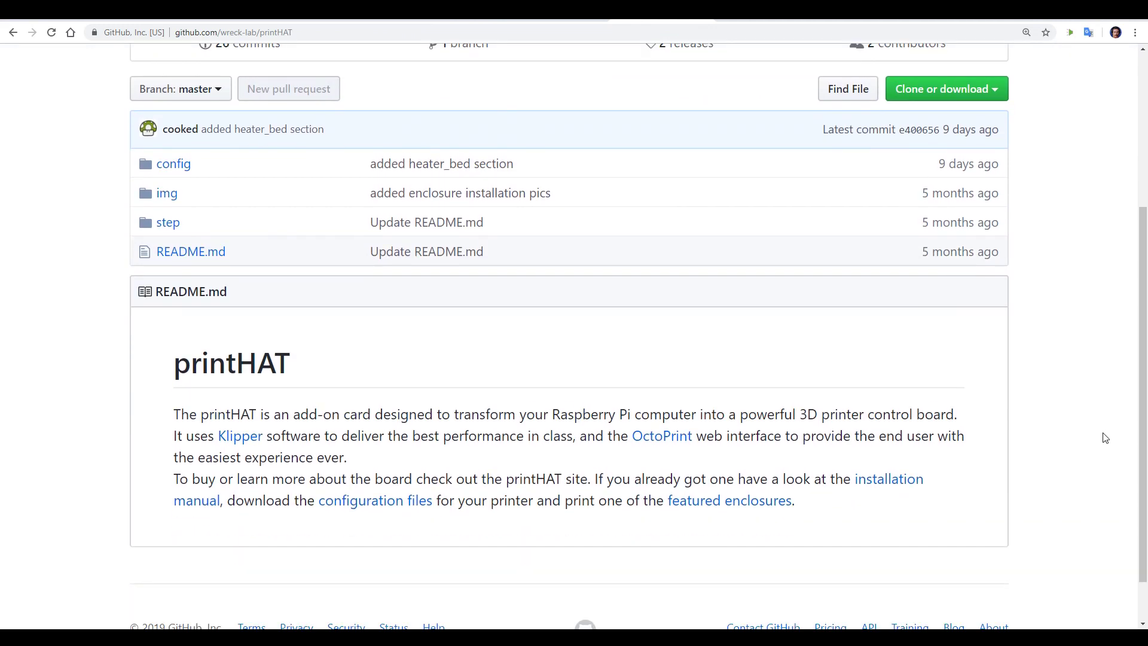
key(ctrl+Tab)
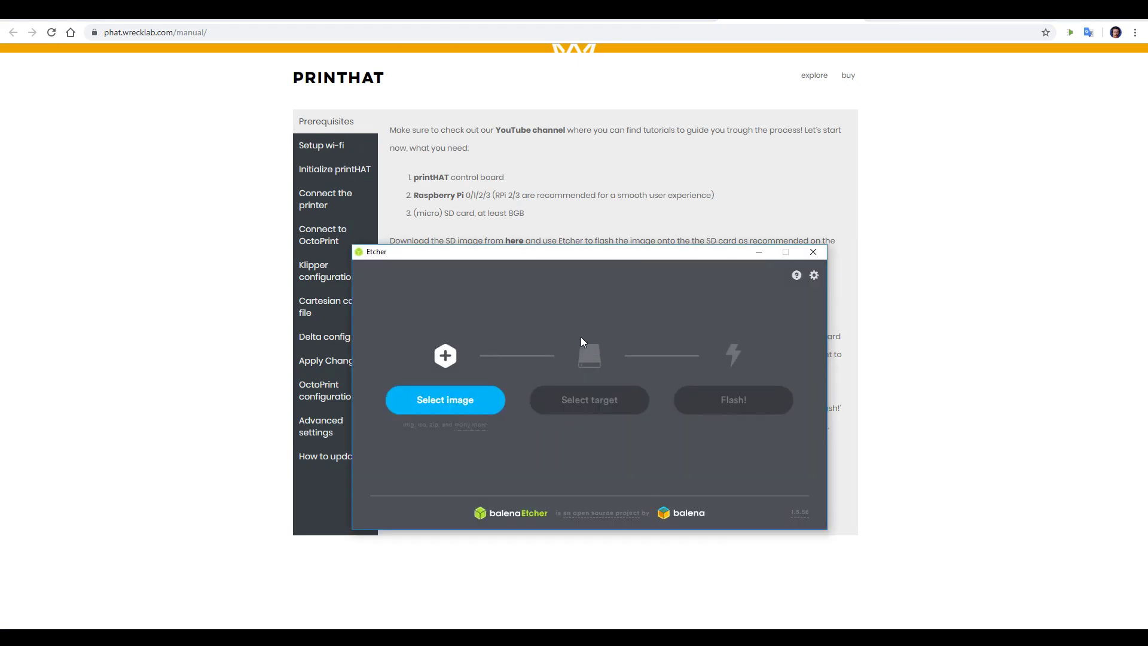
Select the printHAT wreck3d disk image in Etcher and flash it to the SD card.
click(453, 409)
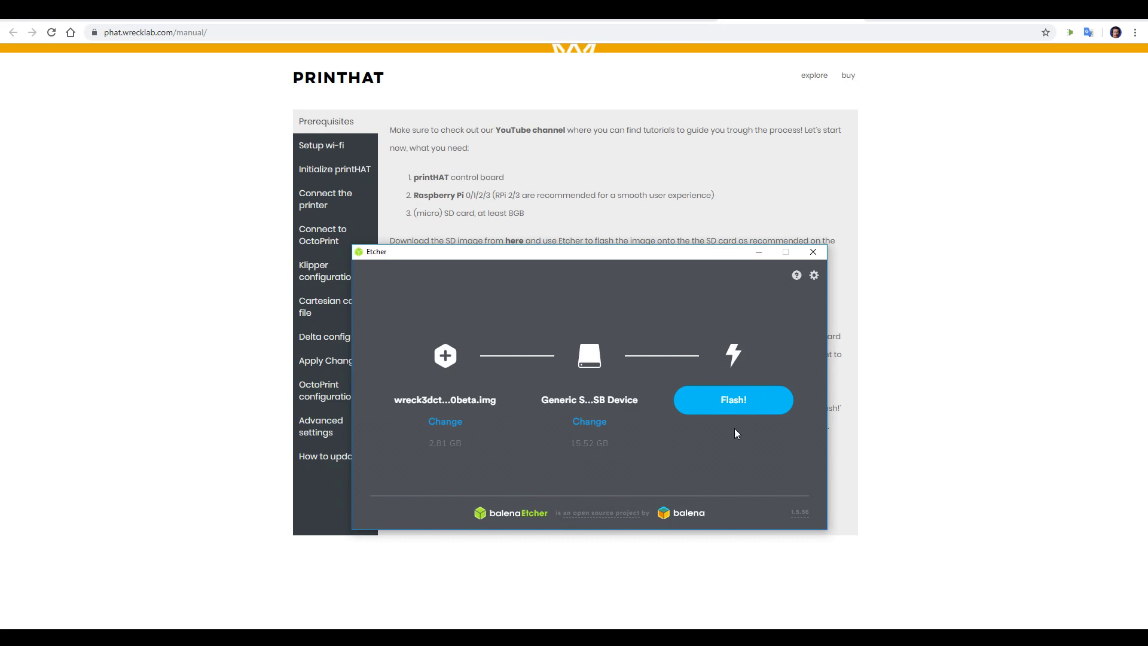
click(736, 404)
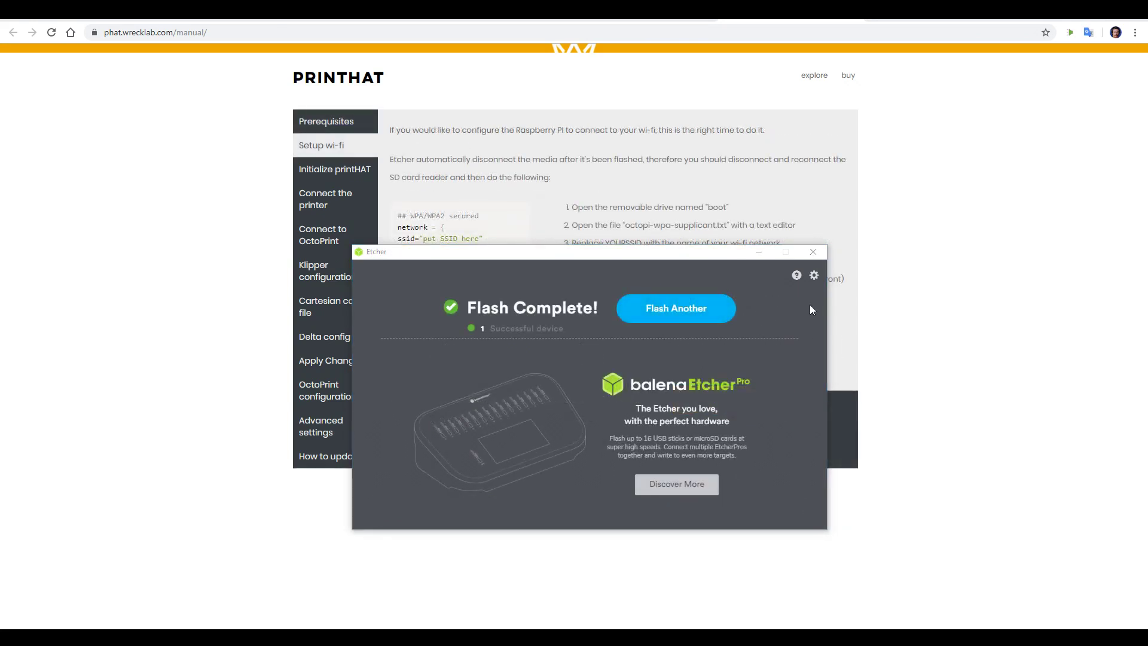
Close Etcher after flashing and bring up the wpa-supplicant Wi-Fi config in the editor.
click(814, 251)
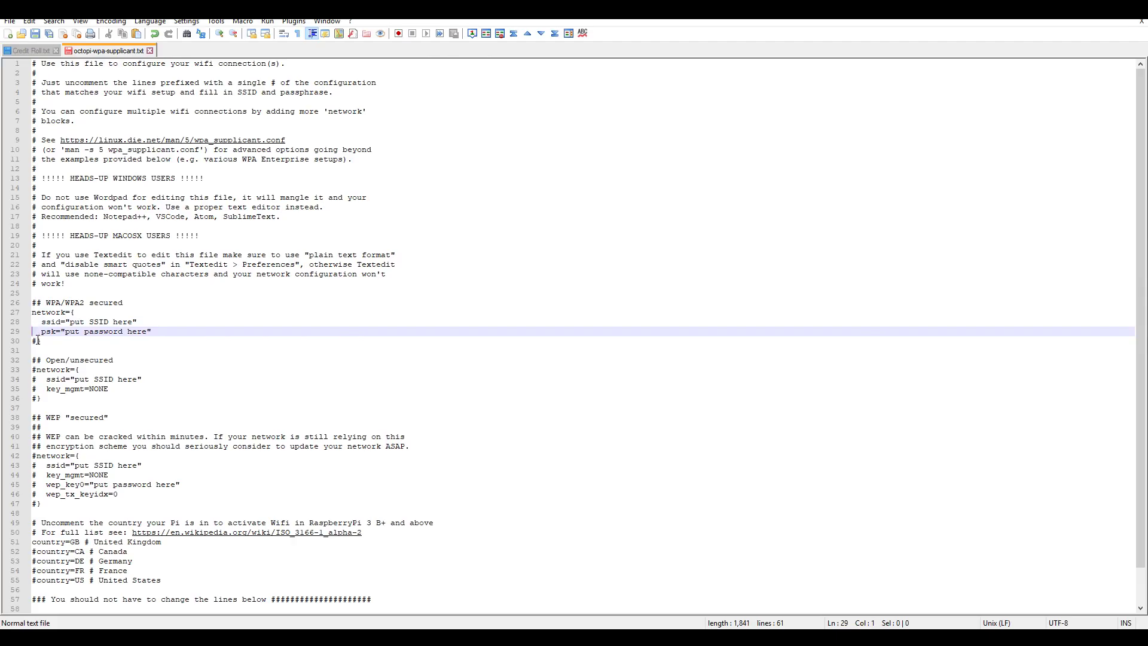
key(Down)
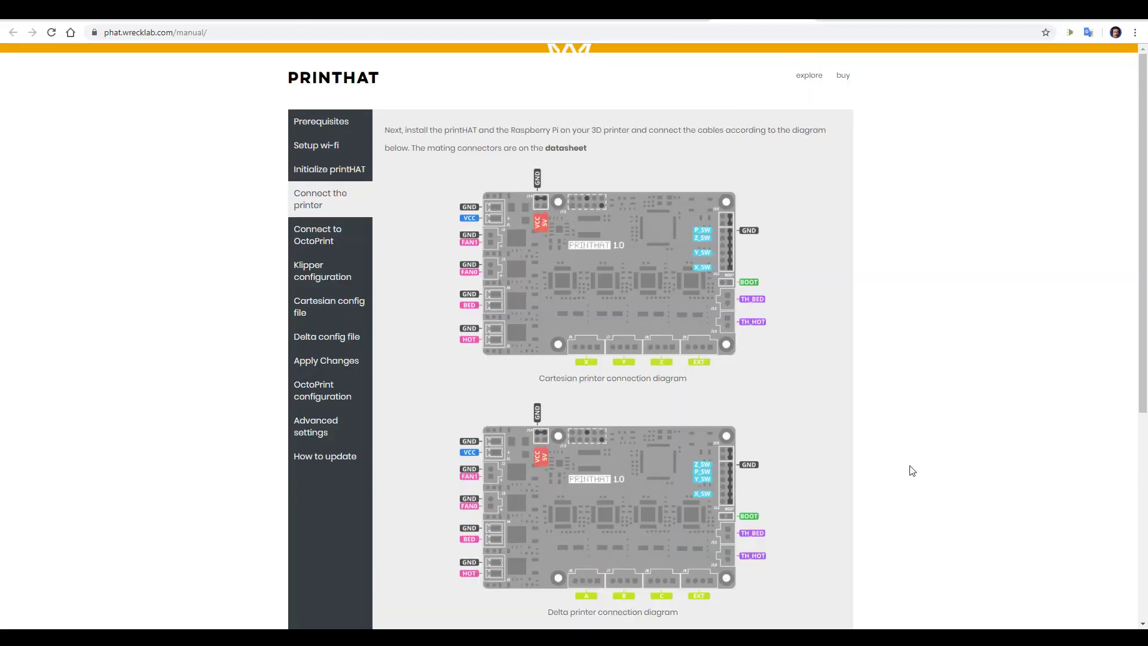
Open printHAT_Datasheet_1.0.pdf from the datasheet link in Connect the printer.
right_click(577, 149)
click(583, 150)
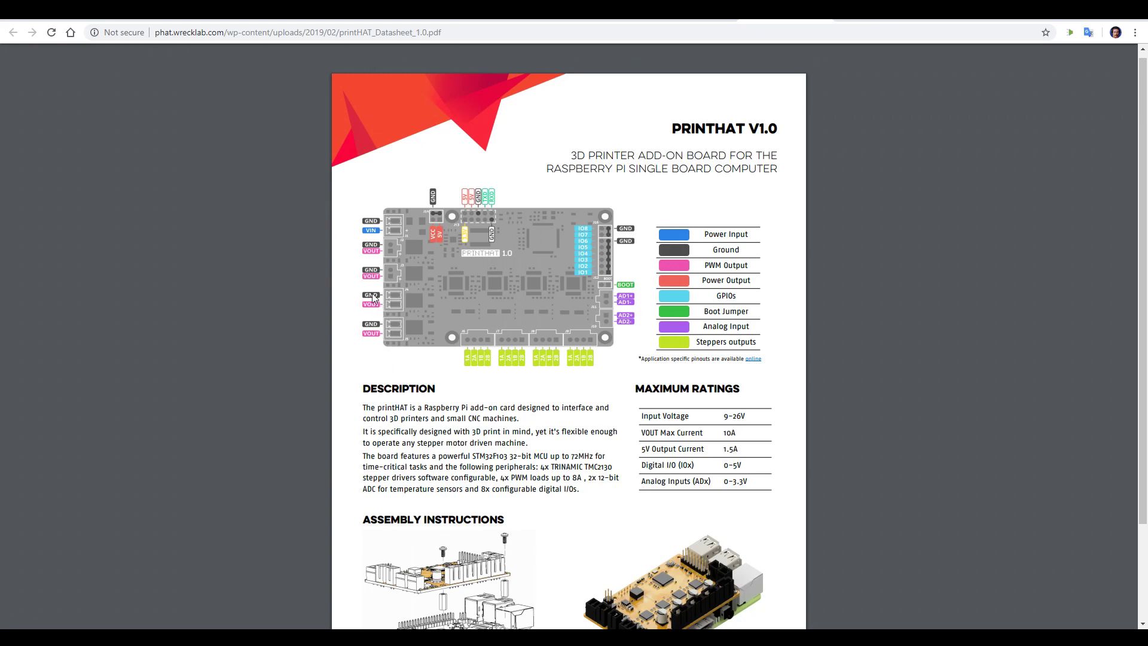
Scroll up in the printHAT datasheet PDF.
ctrl+scroll(1052, 403, up, 4)
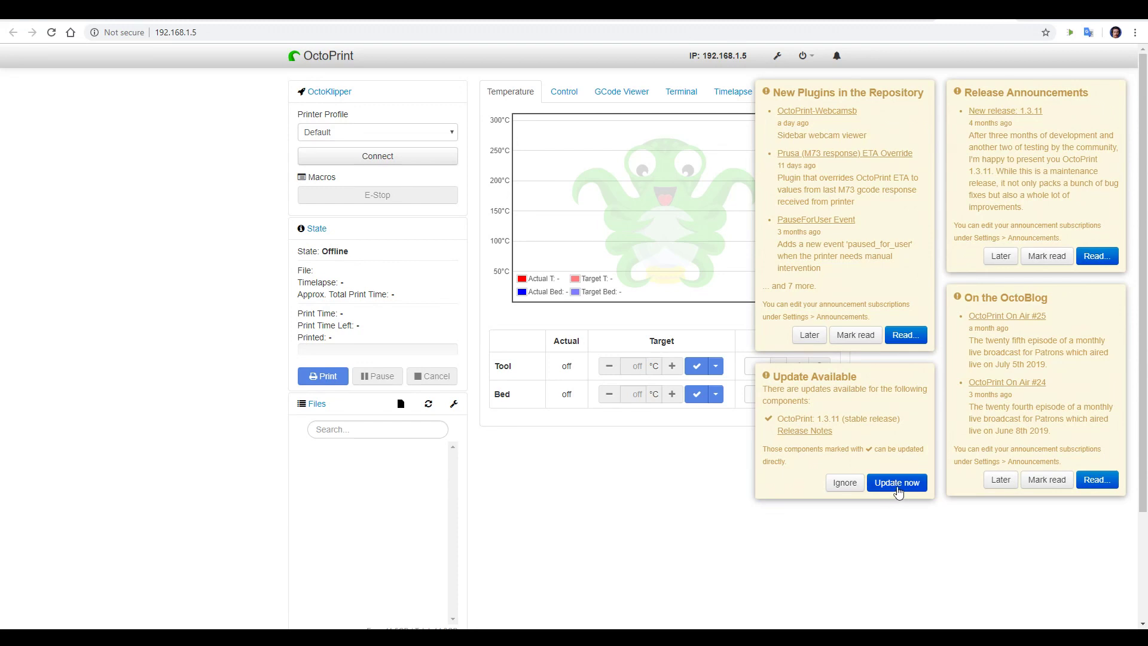
Start the OctoPrint 1.3.11 update and confirm it to restart the server.
click(897, 483)
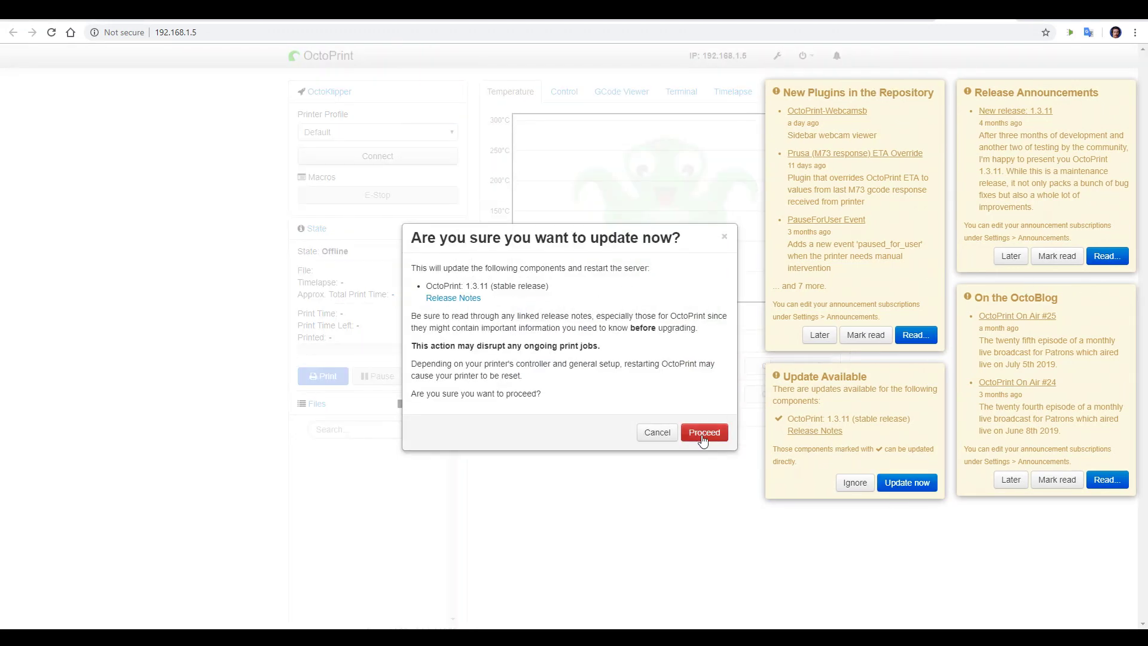
click(703, 440)
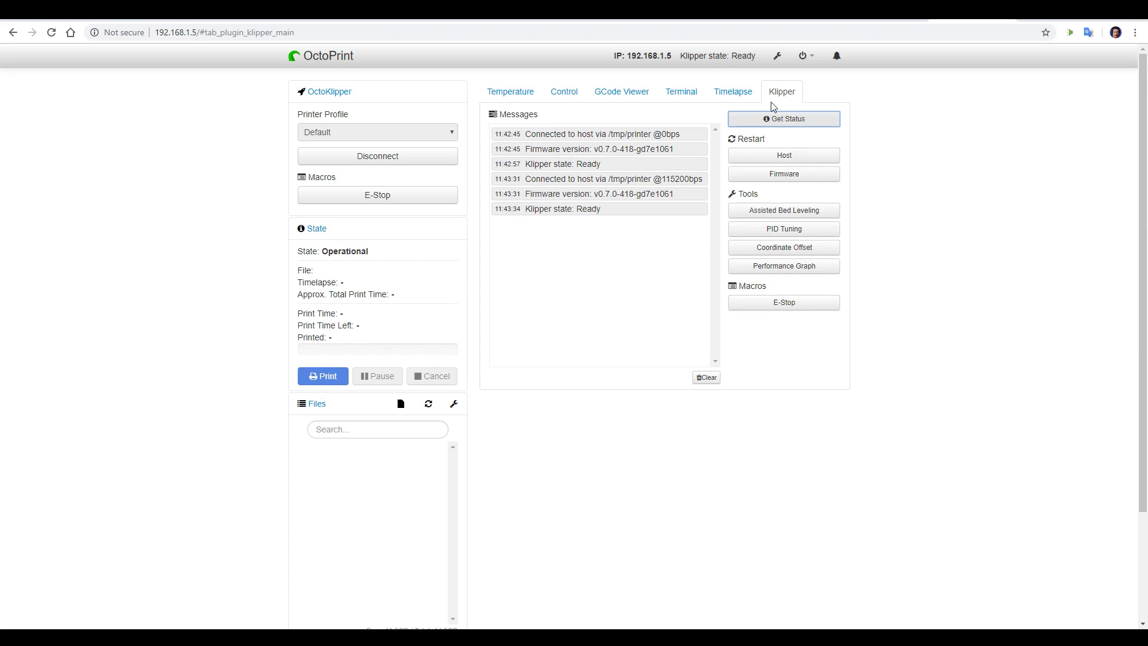
Open OctoPrint Settings, pick the OctoKlipper plugin, and show the printHAT printer.cfg in Klipper Configuration.
click(777, 56)
scroll(333, 546, down, 1)
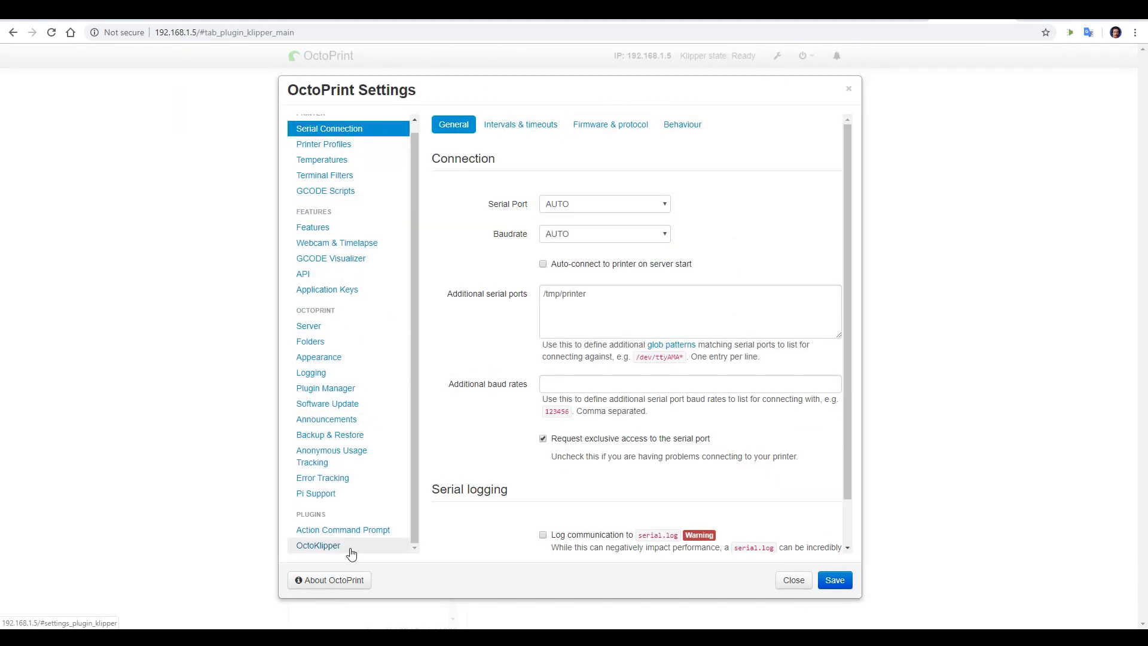
click(330, 546)
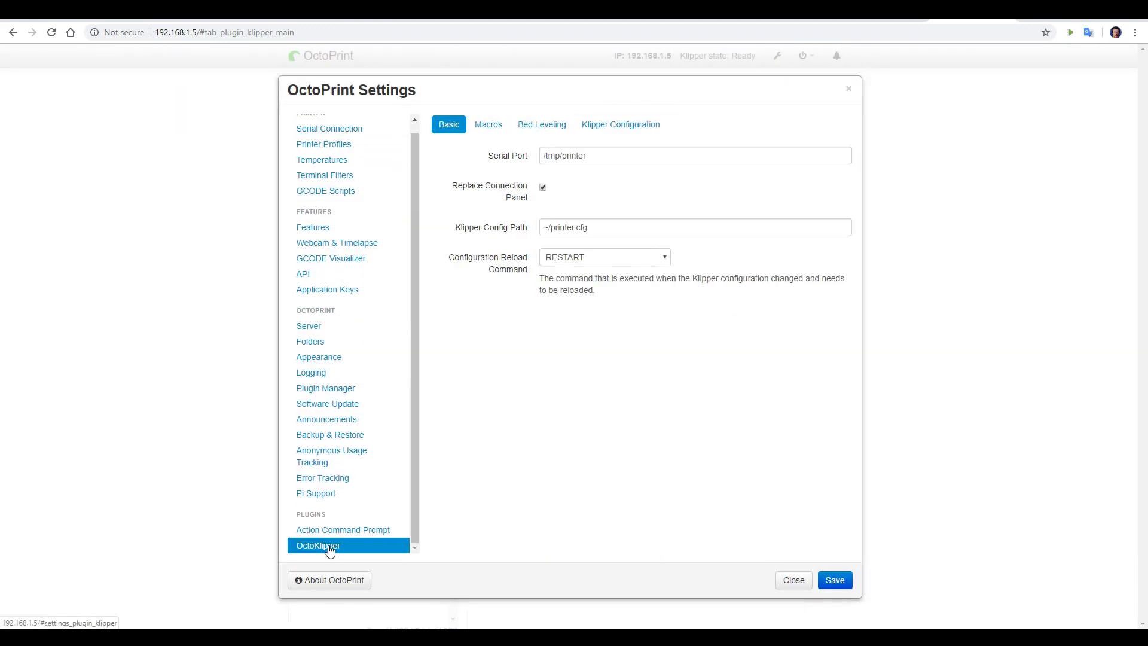
click(611, 124)
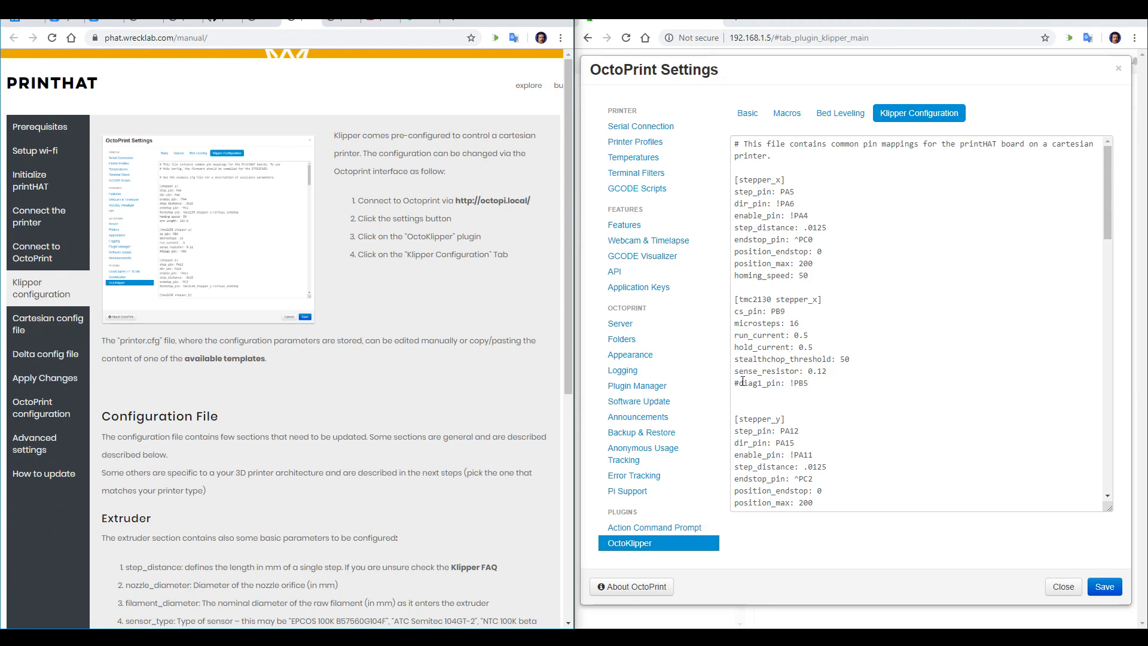
Copy the Ender 3 extruder step_distance 0.010526 and paste it over the printHAT's .0022 value.
key(alt+Tab)
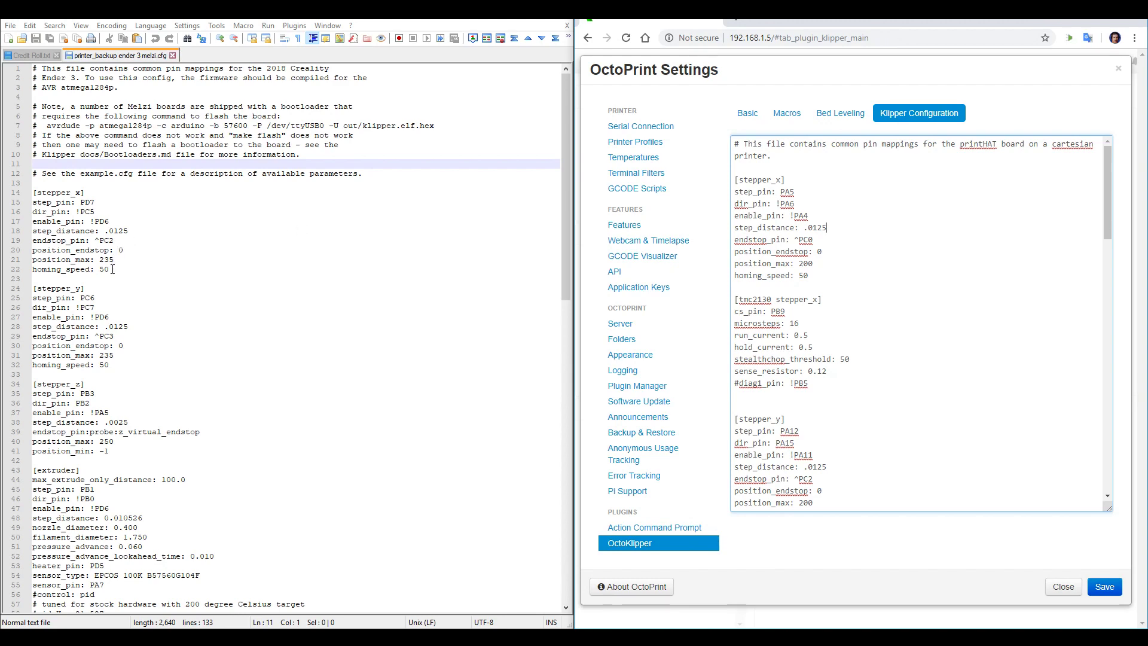
scroll(113, 270, down, 8)
scroll(844, 304, down, 10)
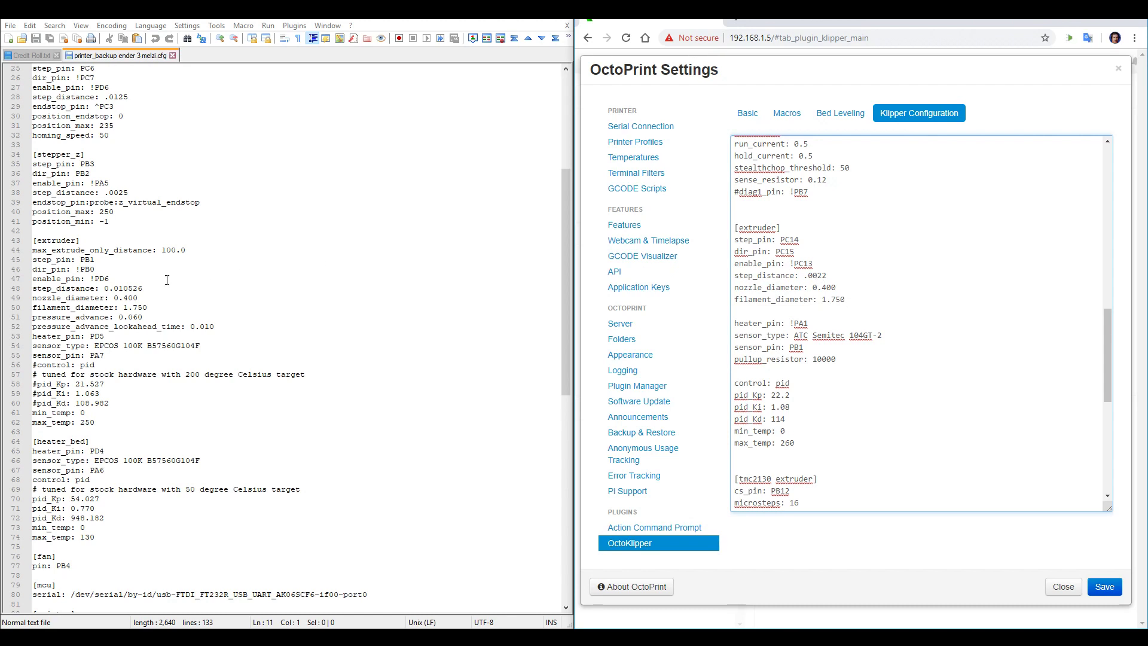
drag(105, 288, 144, 291)
key(ctrl+c)
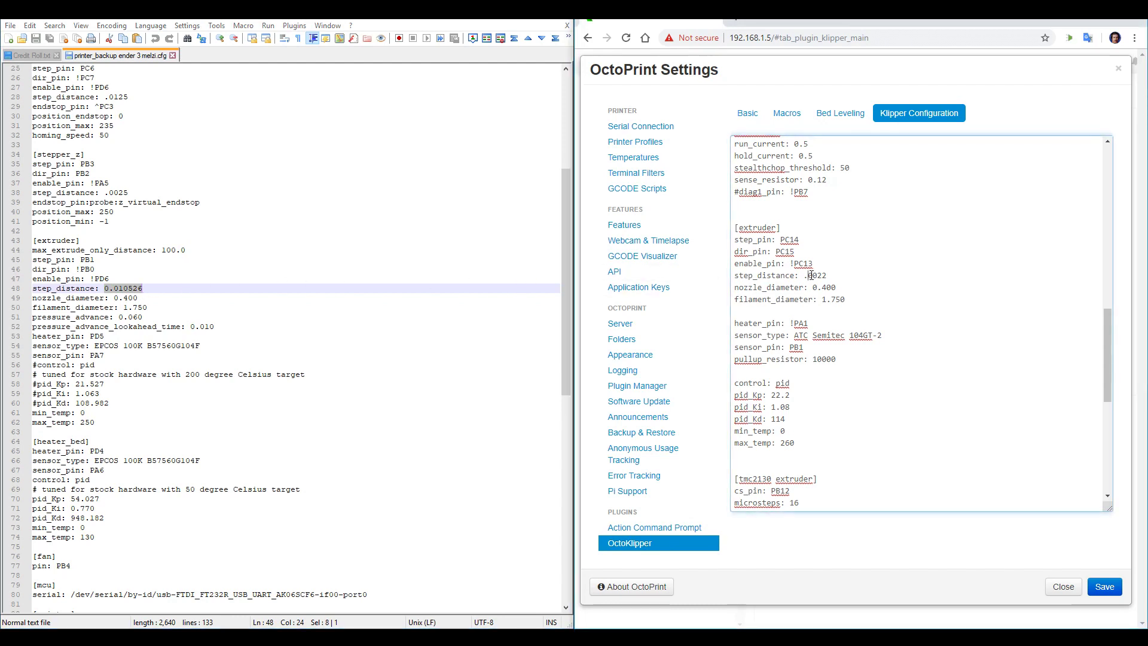
drag(803, 275, 829, 275)
key(ctrl+v)
scroll(829, 330, down, 3)
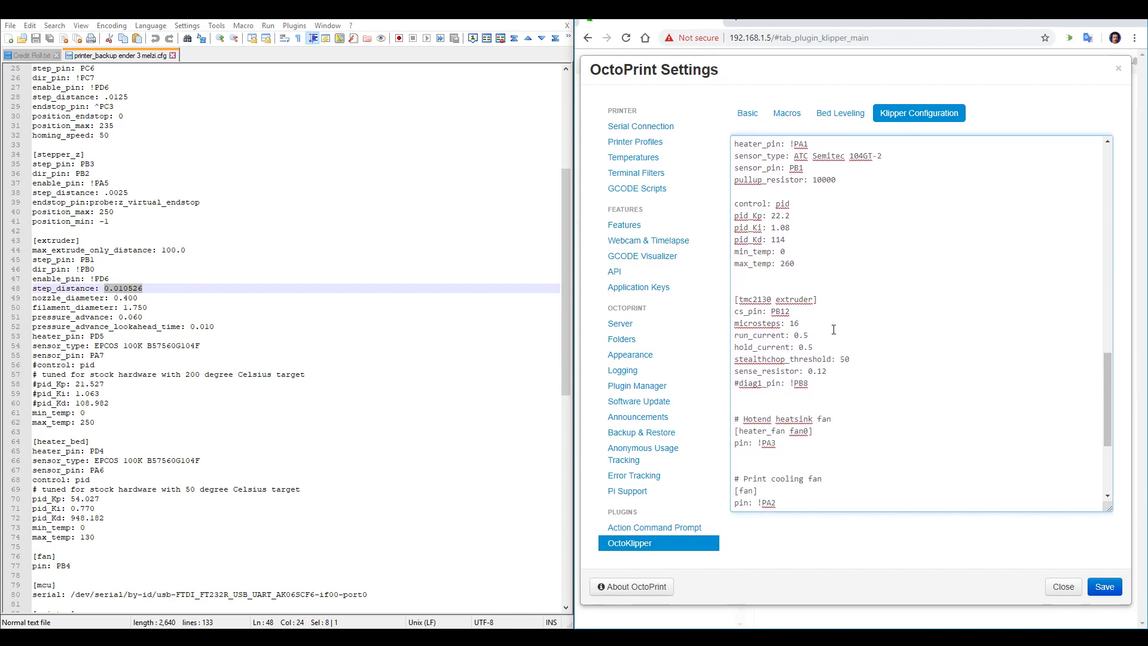
scroll(834, 330, down, 1)
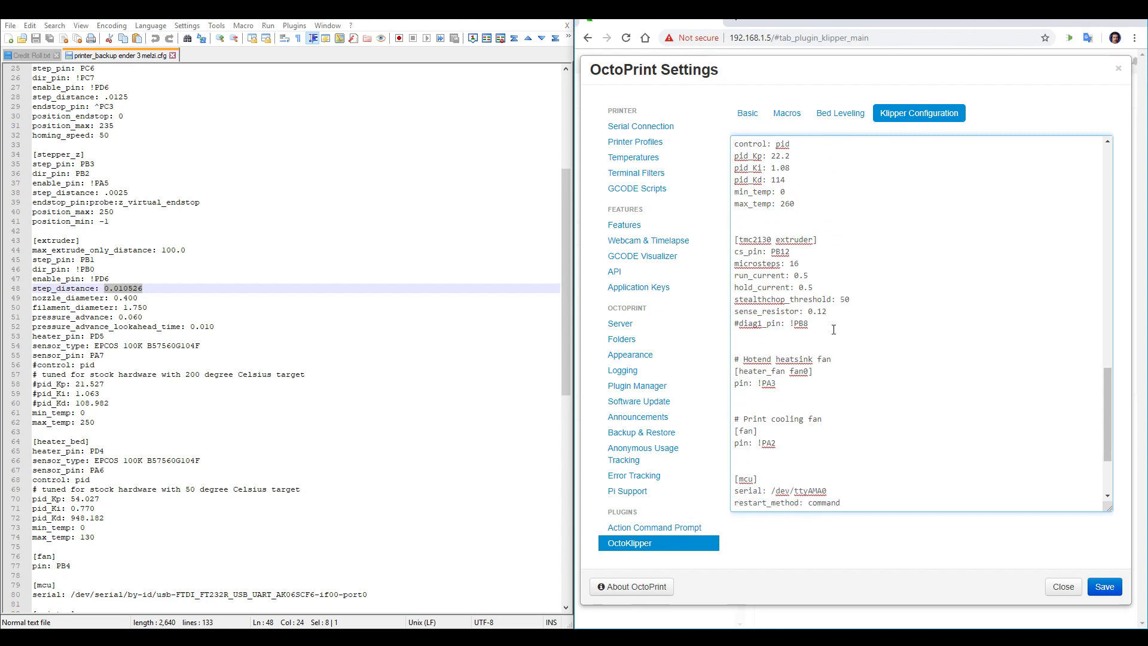
scroll(833, 329, down, 2)
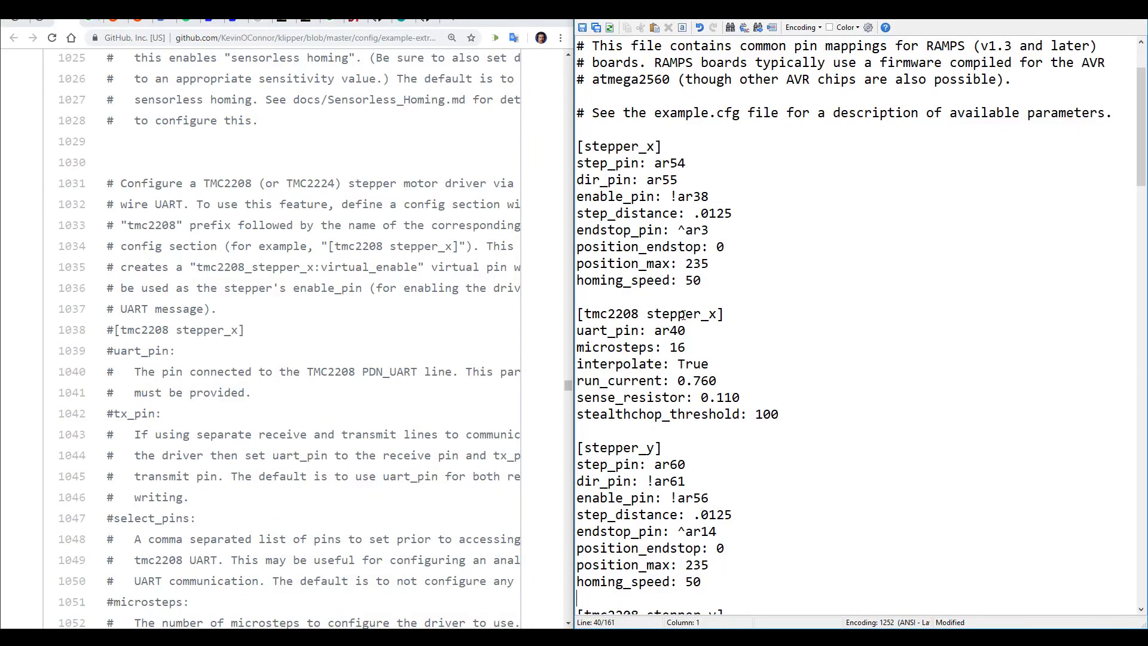
Scroll through the [tmc2208 stepper_x] and [tmc2208 stepper_y] sections to compare them with the docs.
click(683, 316)
scroll(685, 341, down, 5)
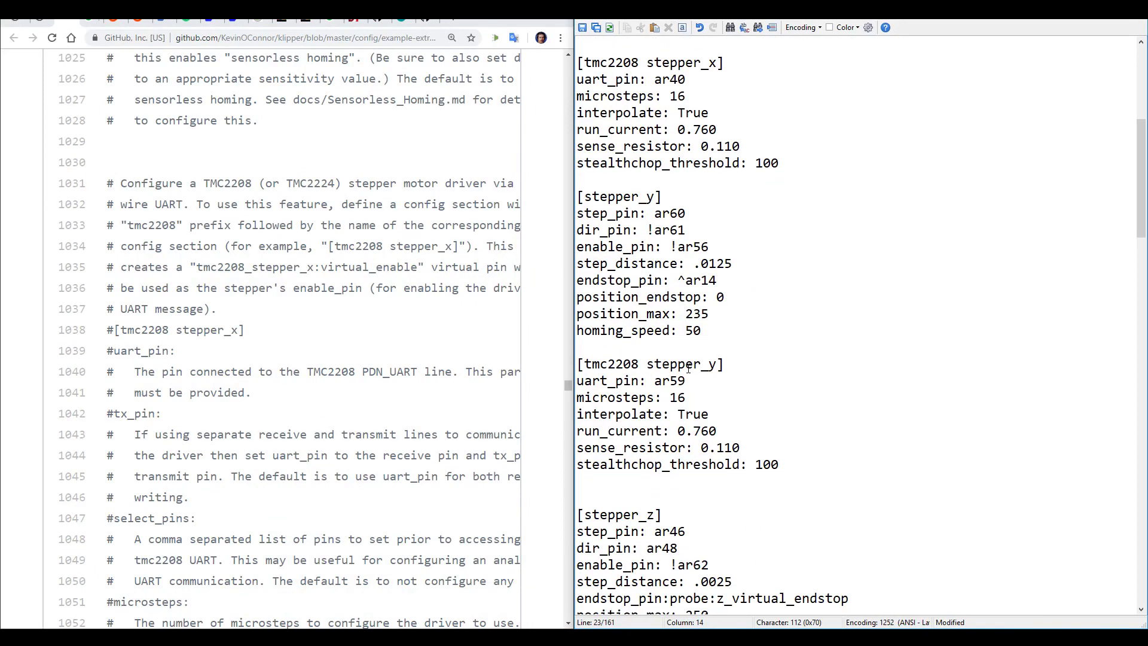
scroll(239, 227, down, 3)
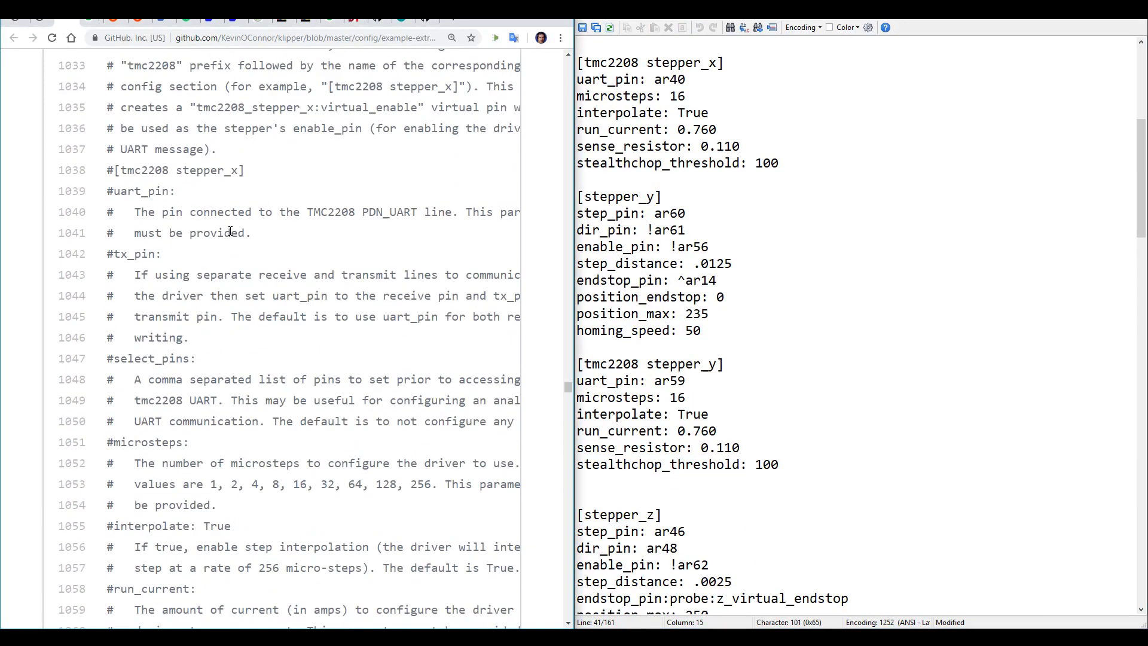